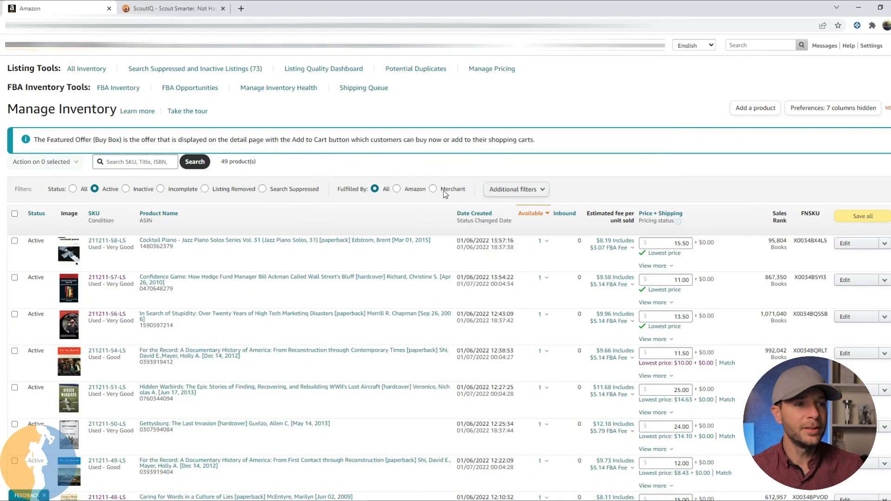
Step: Open the Manage FBA Inventory page
mouse_move(158, 53)
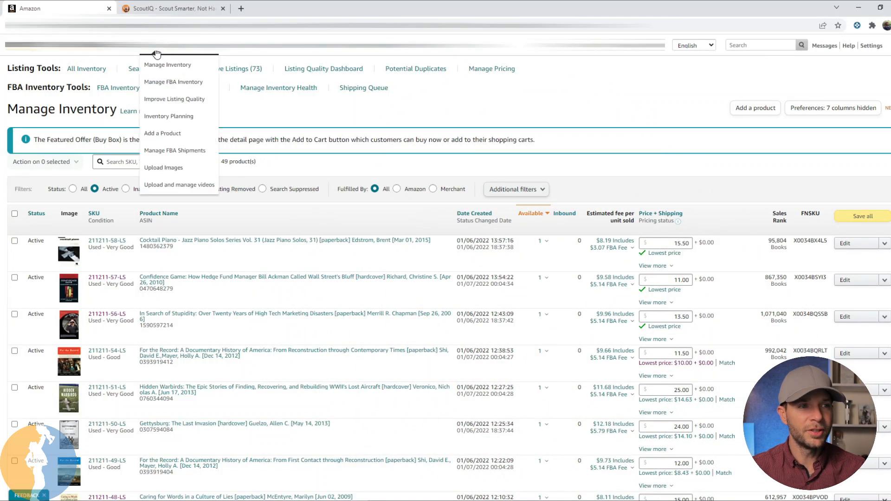
click(160, 83)
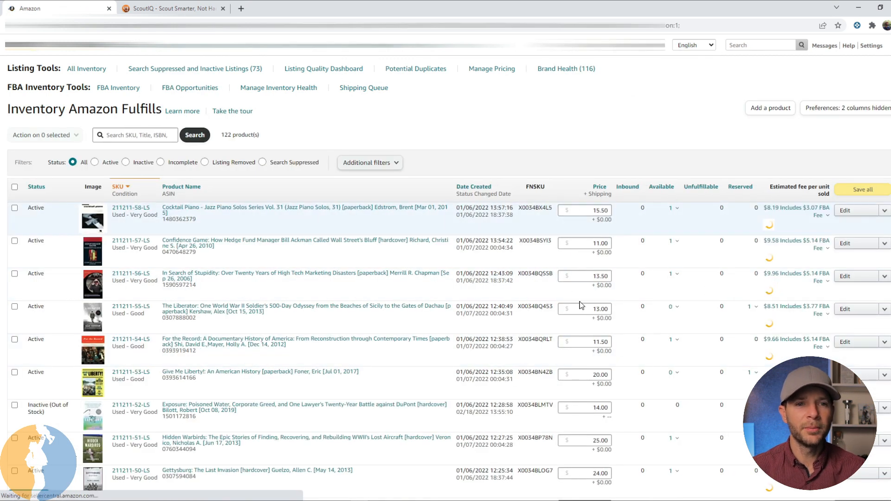
Step: Open the Manage Inventory page and sort its listings by available quantity
mouse_move(154, 51)
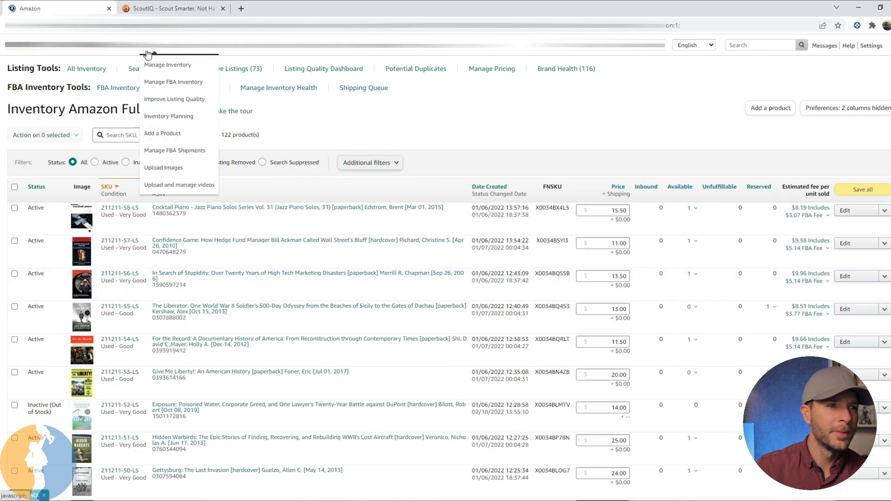
click(160, 69)
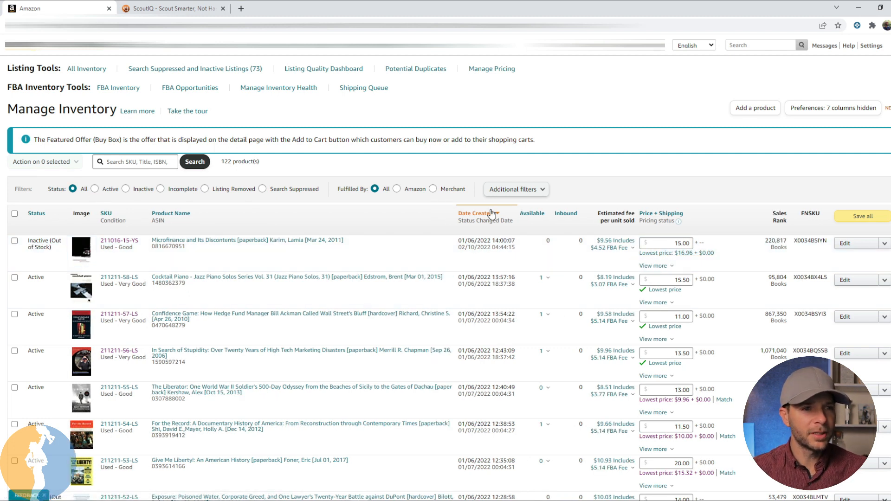
click(551, 213)
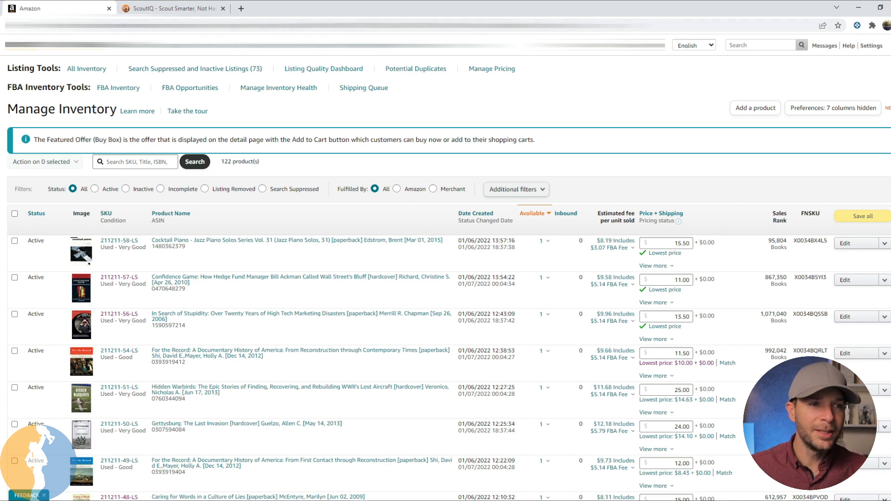
Step: Restore the browser window from full screen and snap it to the left half of the screen
double_click(430, 12)
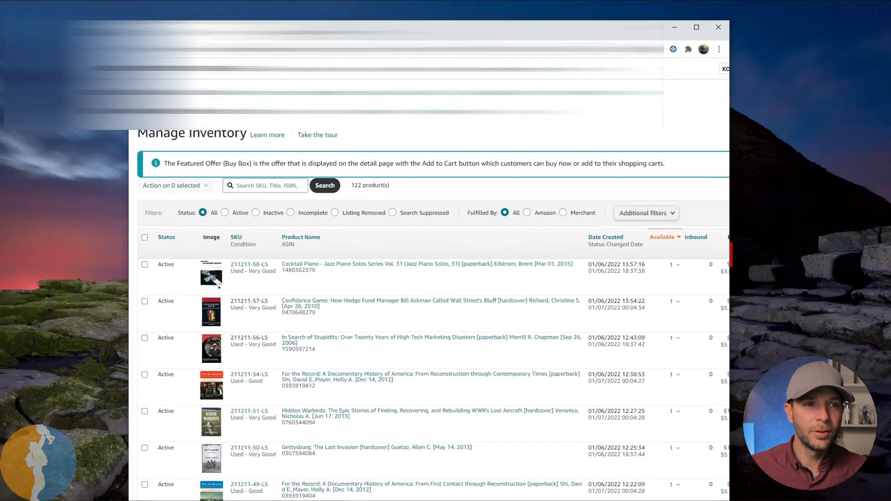
drag(419, 41, 2, 77)
click(516, 150)
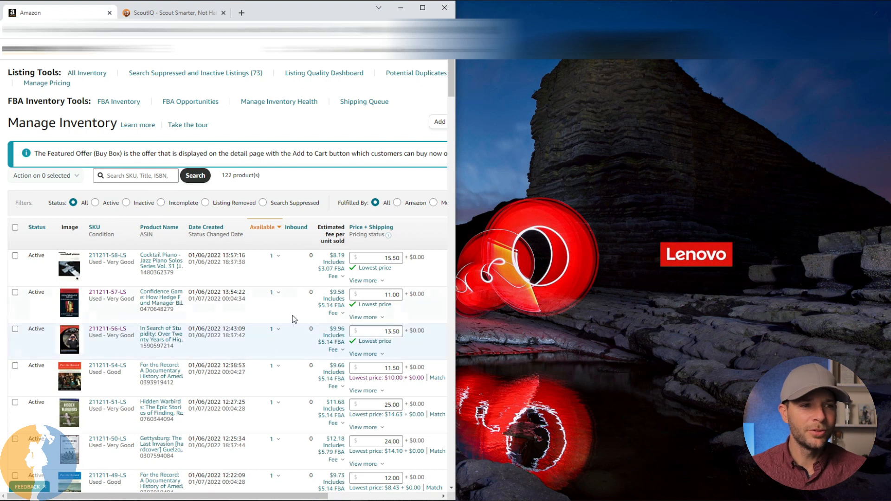
Step: Duplicate the Manage Inventory tab and snap the copy as its own window to the right half of the screen
right_click(70, 17)
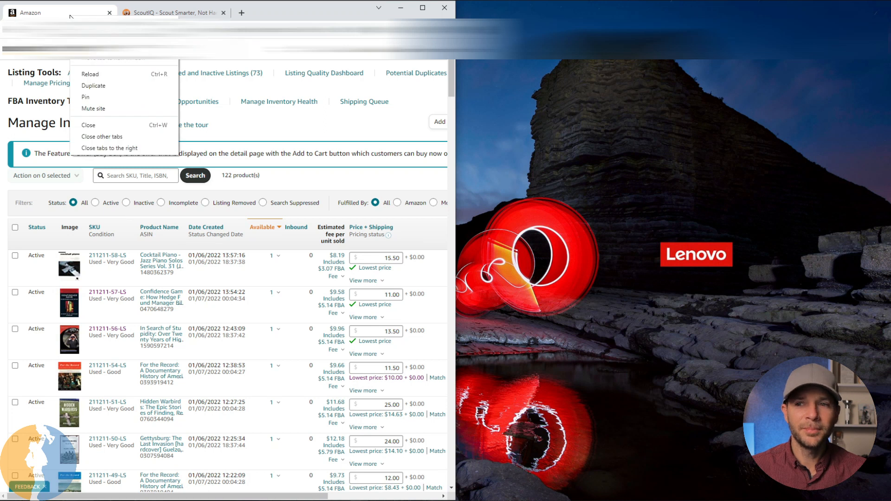
click(115, 93)
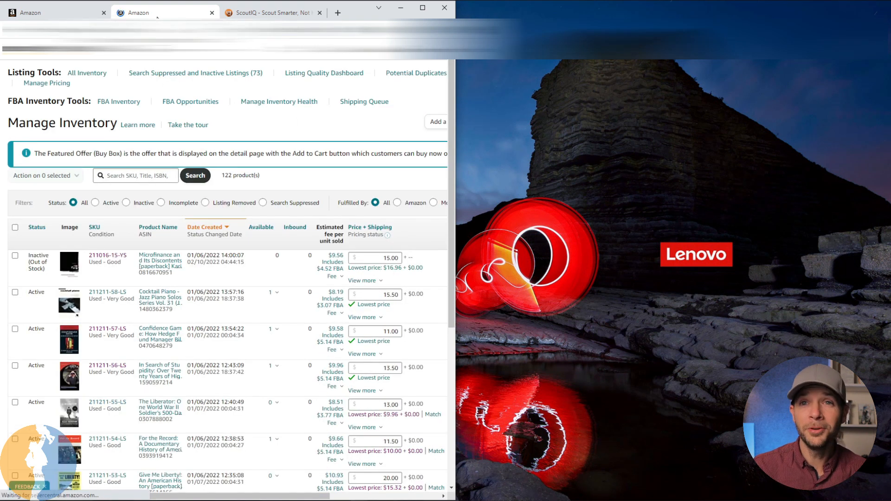
drag(176, 13, 888, 31)
click(144, 289)
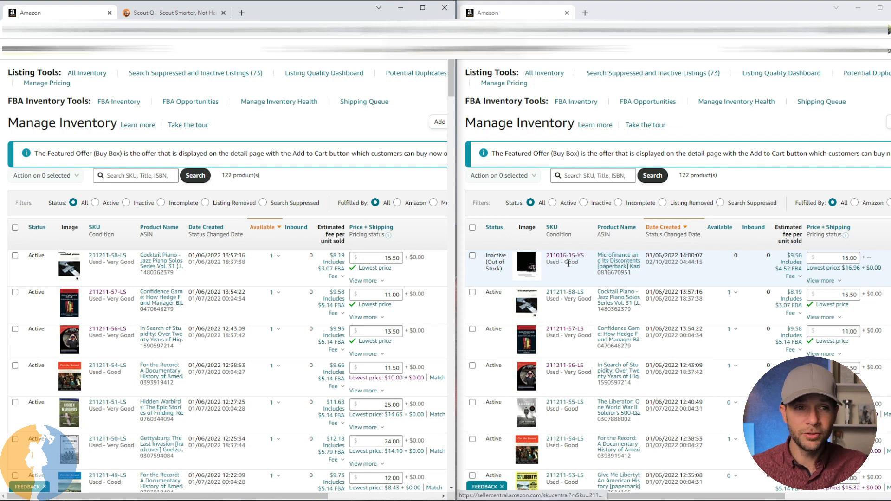
Step: In the duplicated window, sort the inventory by available quantity and open the detail page of the Cocktail Piano SKU
click(730, 230)
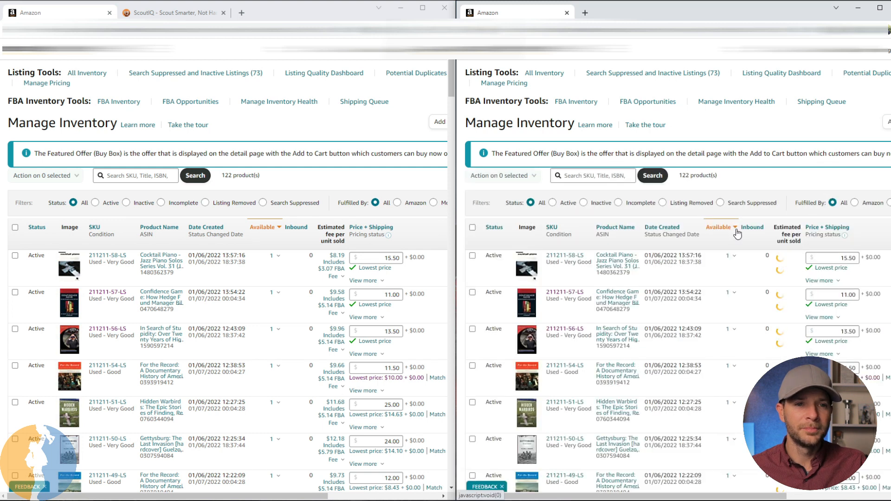
click(568, 256)
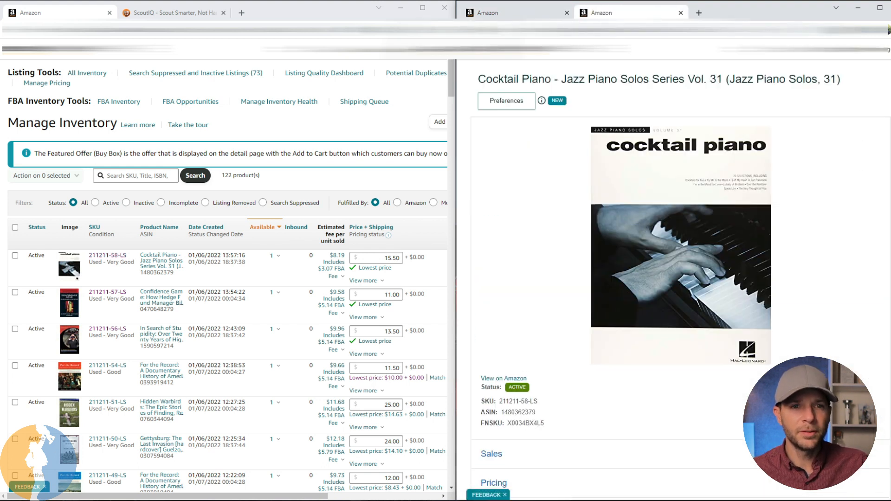
scroll(681, 279, down, 1)
scroll(680, 232, down, 1)
Step: Maximize the Cocktail Piano detail page and review its sales, pricing and inventory sections
click(880, 7)
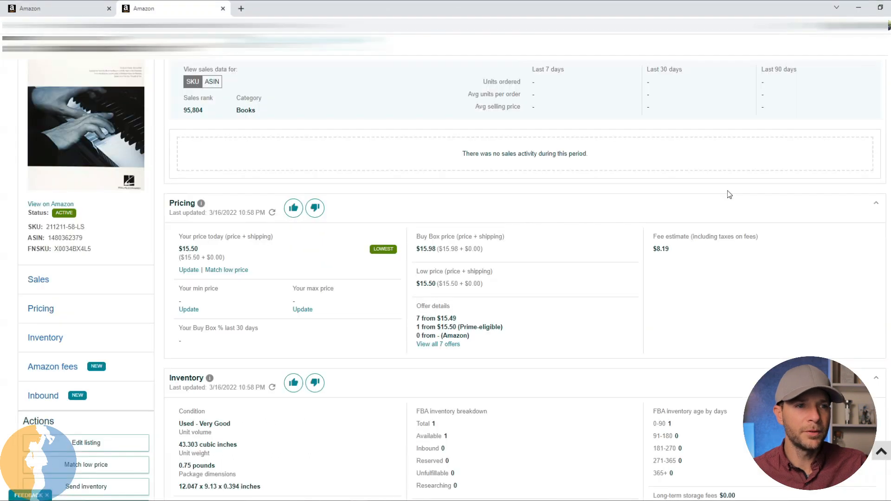
scroll(872, 185, down, 1)
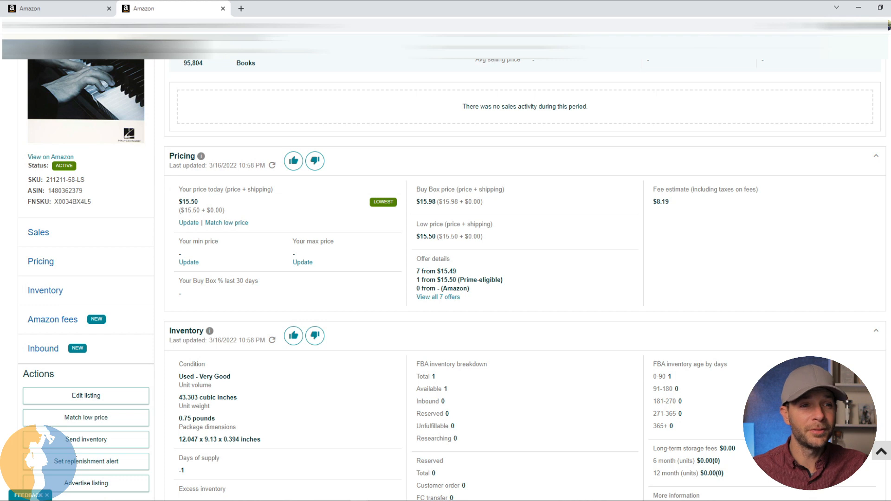
scroll(446, 269, down, 2)
scroll(445, 270, down, 6)
scroll(445, 269, up, 9)
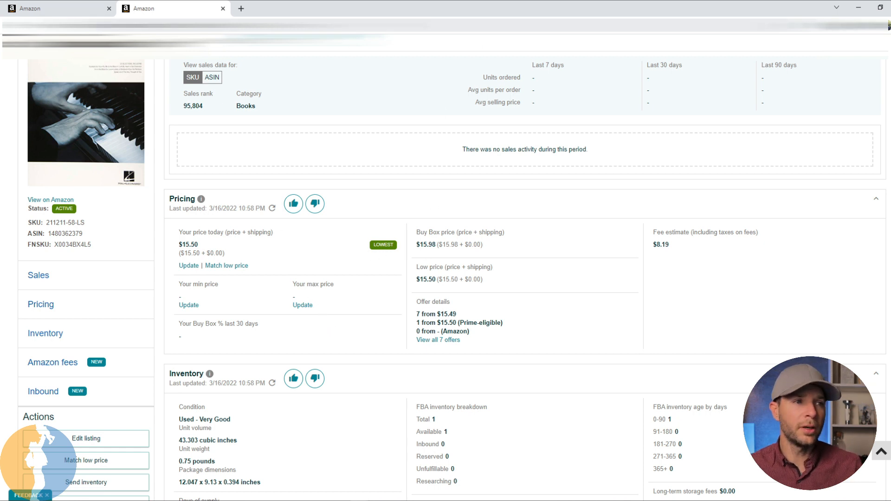
Step: Snap the Cocktail Piano window back to the right half of the screen and review its sales and pricing sections
drag(372, 12, 889, 130)
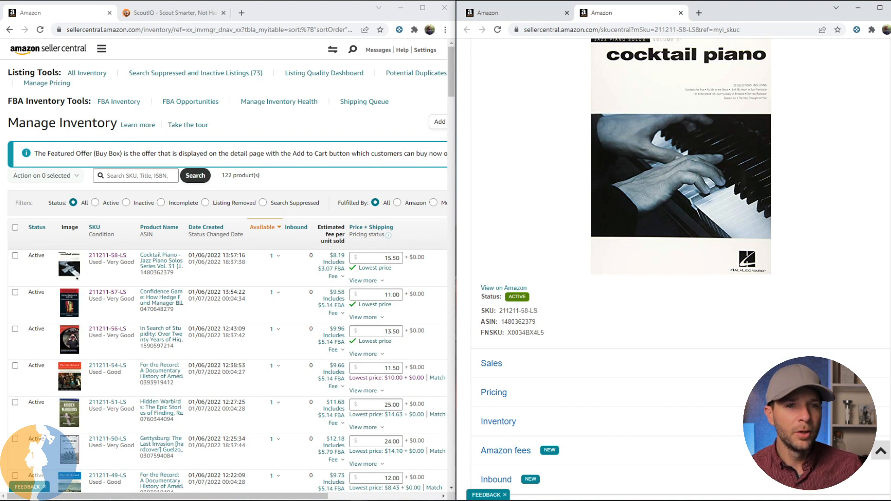
scroll(681, 269, down, 5)
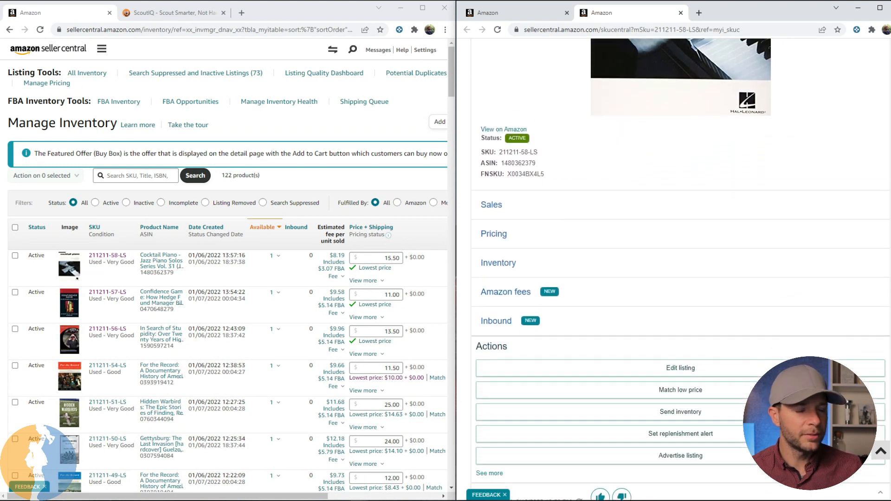
scroll(681, 268, down, 5)
scroll(681, 268, up, 9)
scroll(680, 269, down, 9)
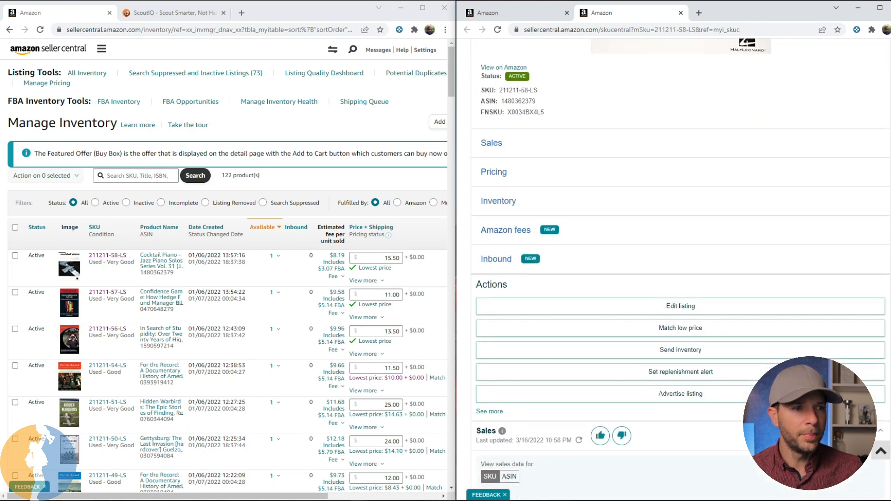
scroll(680, 269, down, 10)
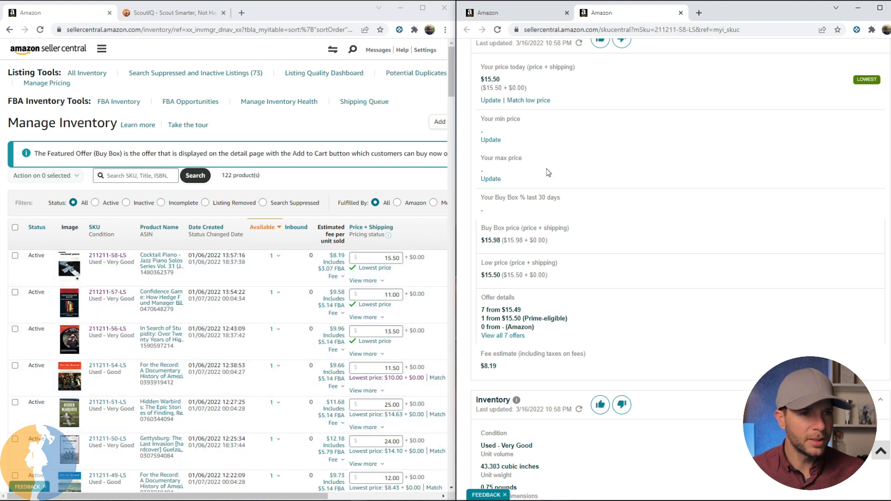
Step: Open the Hidden Warbirds SKU's detail page from the inventory list and review its sales rank and pricing details
click(549, 21)
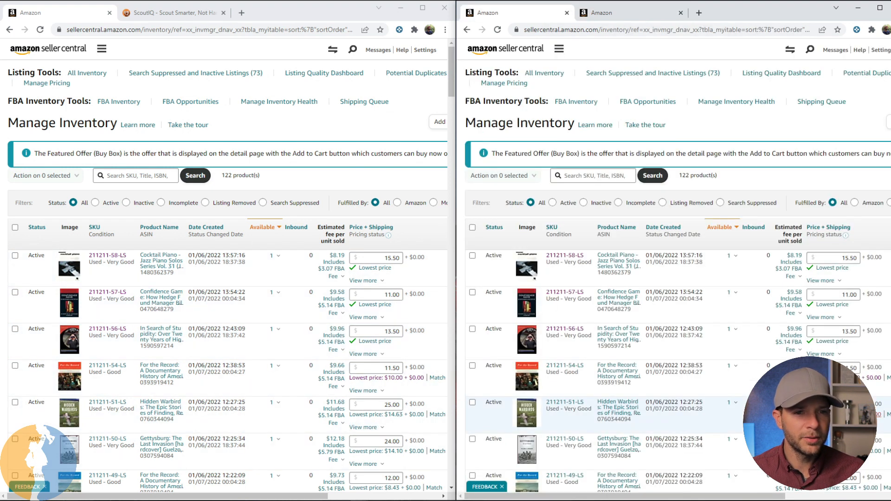
click(575, 401)
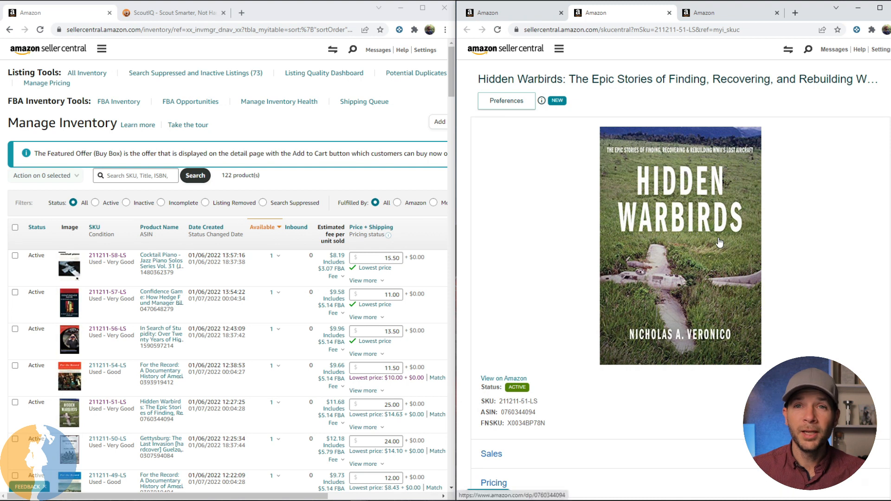
scroll(800, 165, down, 5)
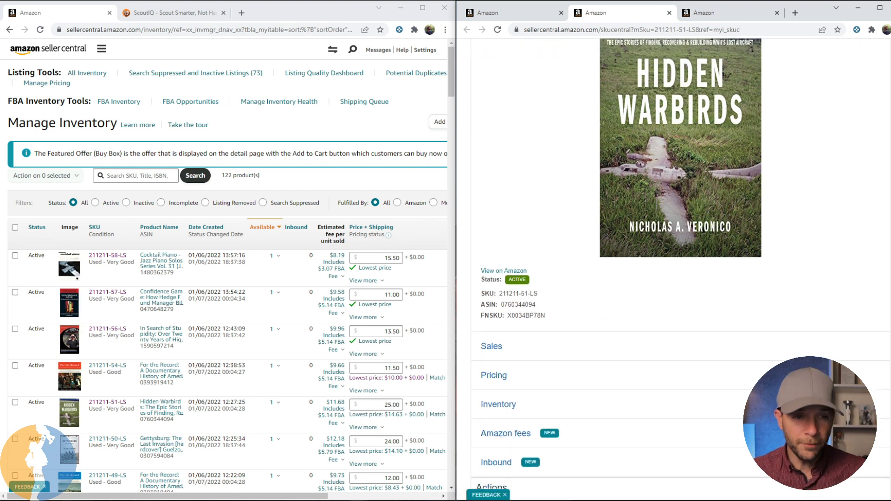
scroll(681, 266, down, 9)
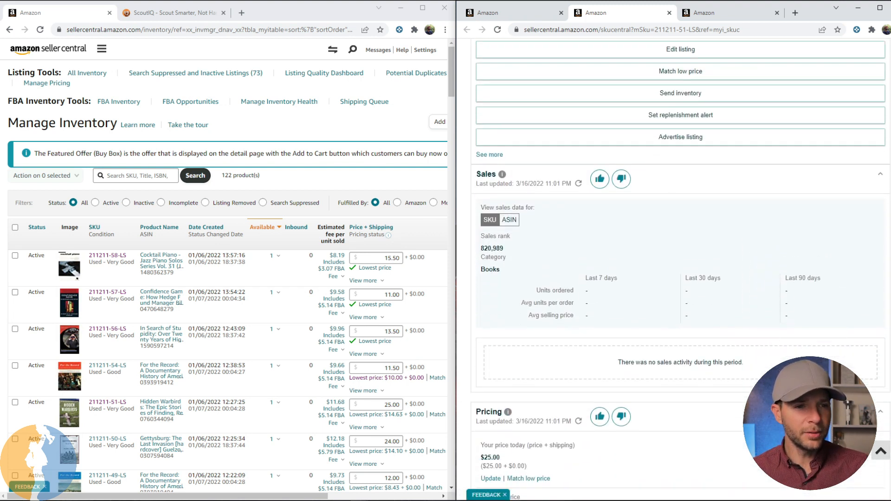
scroll(579, 315, down, 6)
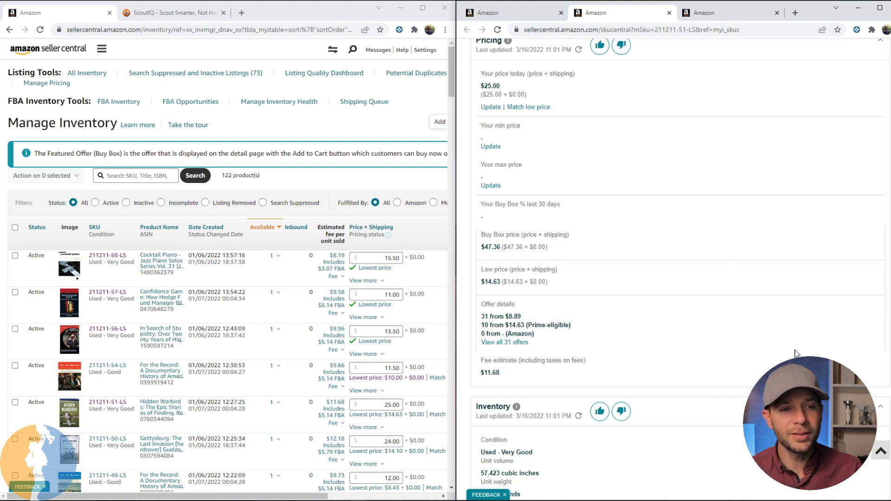
scroll(681, 267, up, 6)
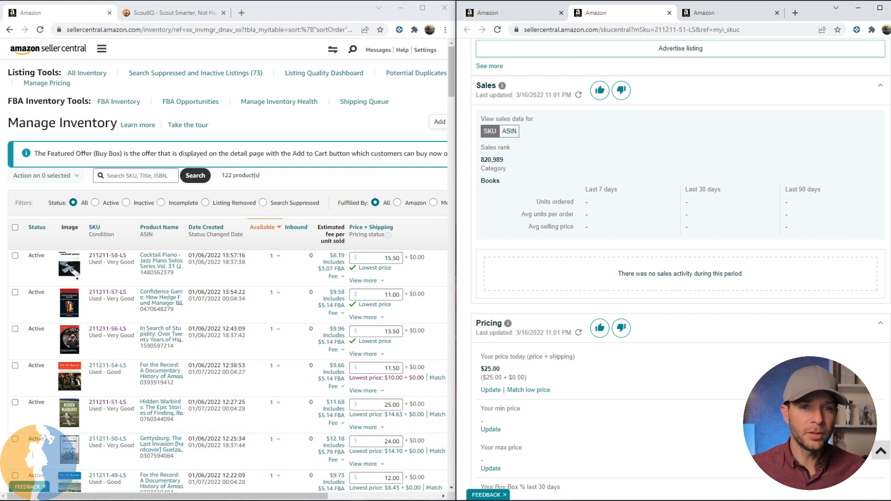
scroll(882, 216, down, 7)
Step: From the inventory list, open the detail pages of SKUs 211211-50-LS, 211211-49-LS, 211211-48-LS, 211211-47-LS and 211211-45-LS in separate tabs
click(511, 13)
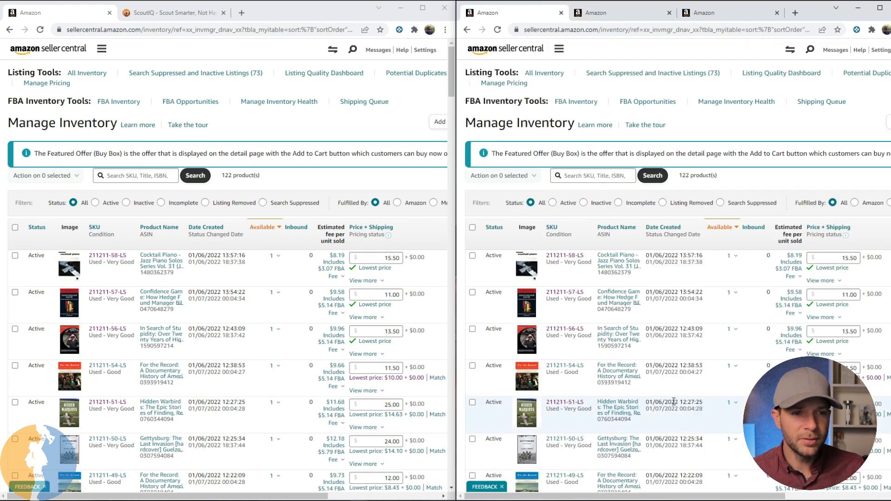
click(564, 439)
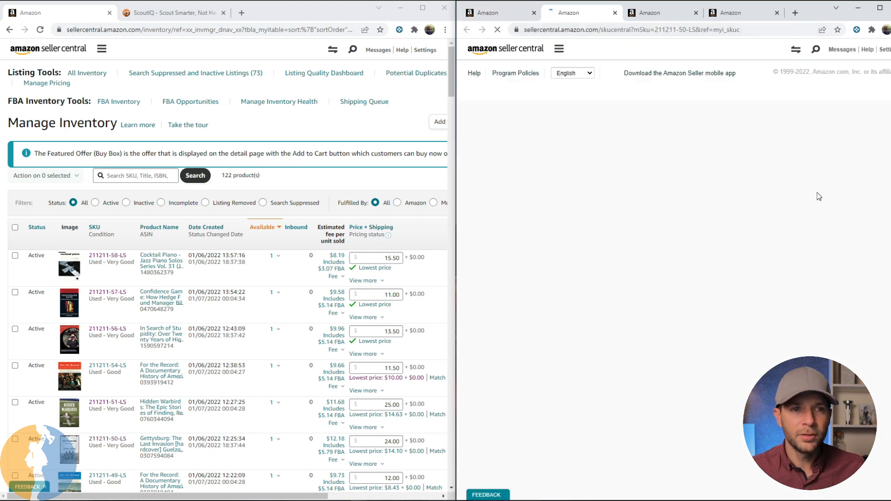
click(514, 17)
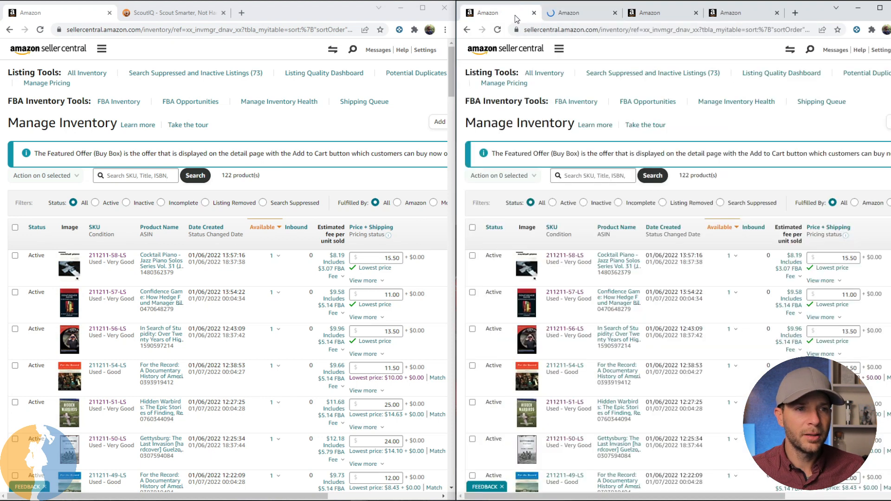
scroll(572, 422, down, 3)
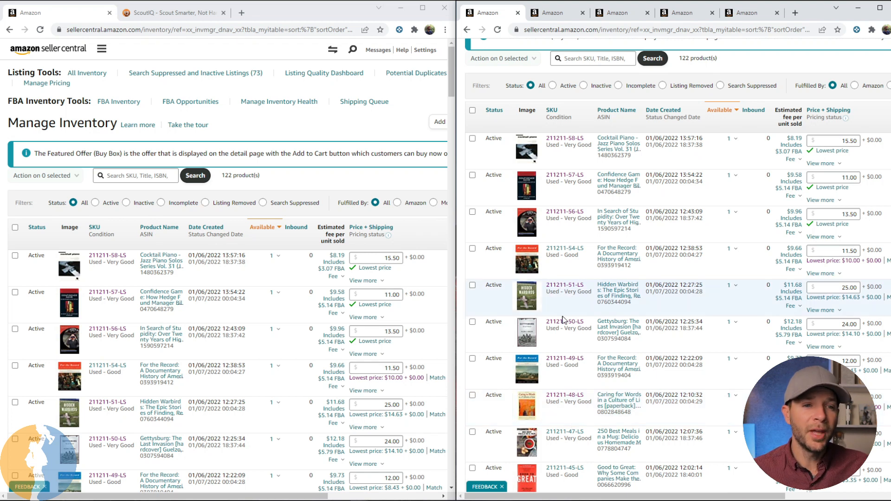
ctrl+click(566, 364)
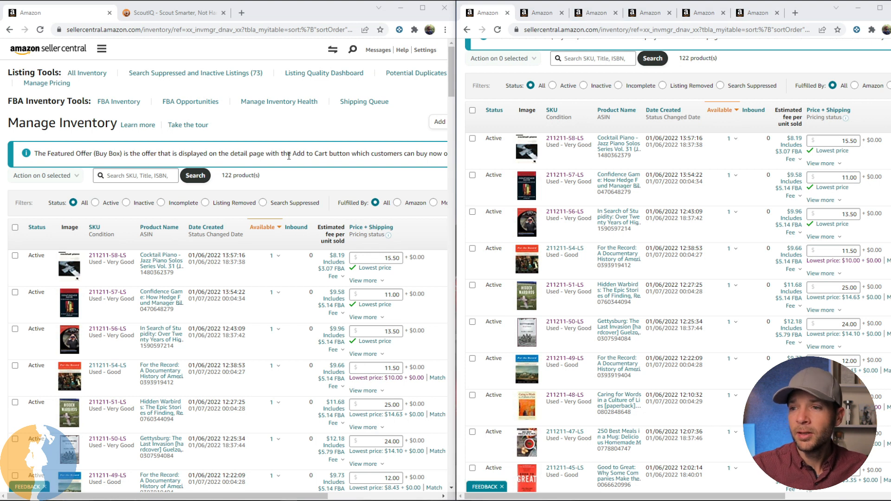
ctrl+click(574, 400)
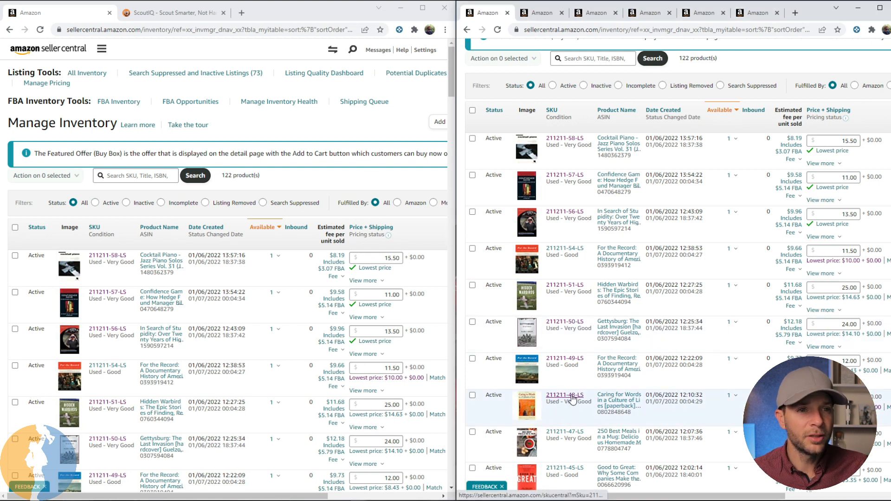
ctrl+click(565, 433)
ctrl+click(567, 470)
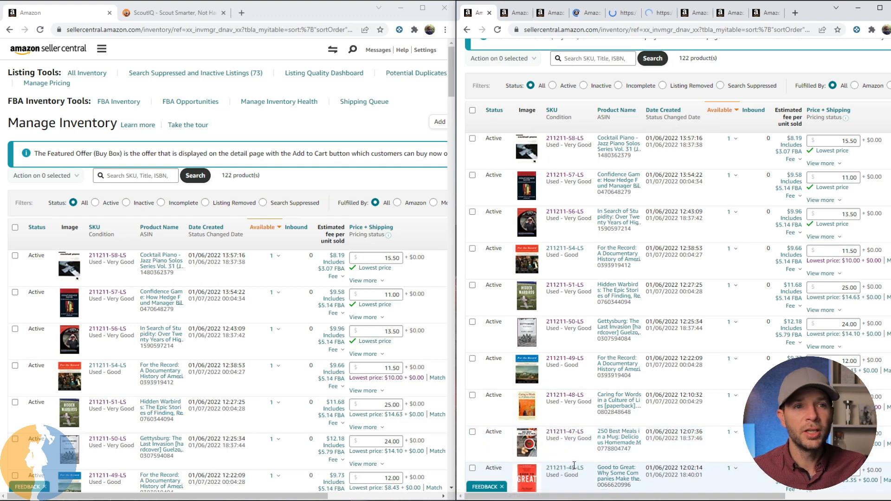
Step: Look through the opened product detail tabs, including Caring for Words, Good to Great and Hidden Warbirds
click(513, 14)
click(583, 14)
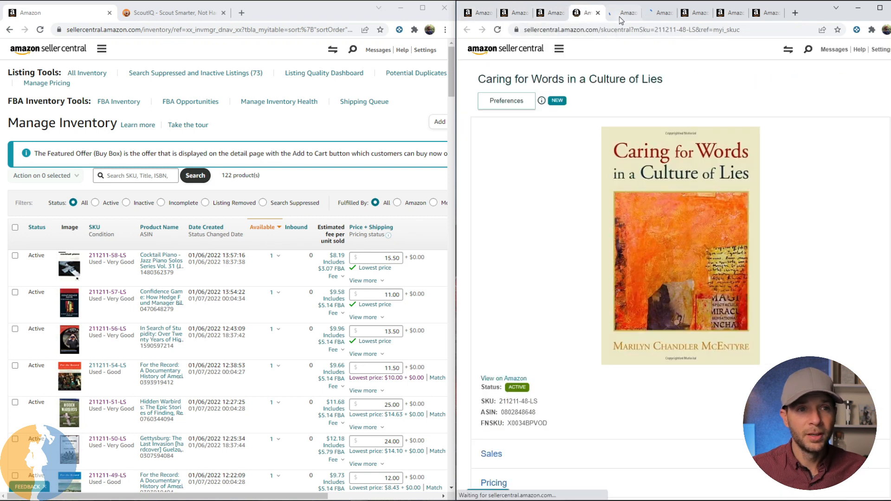
click(622, 18)
click(659, 15)
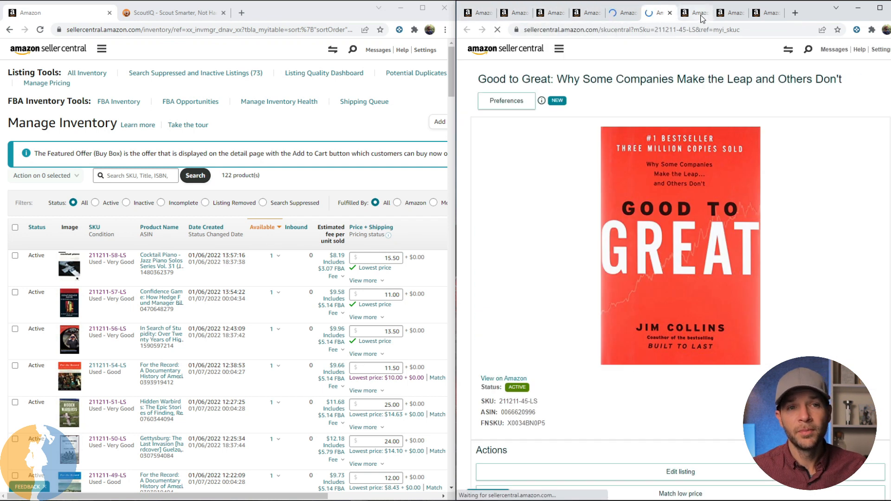
click(703, 19)
click(730, 17)
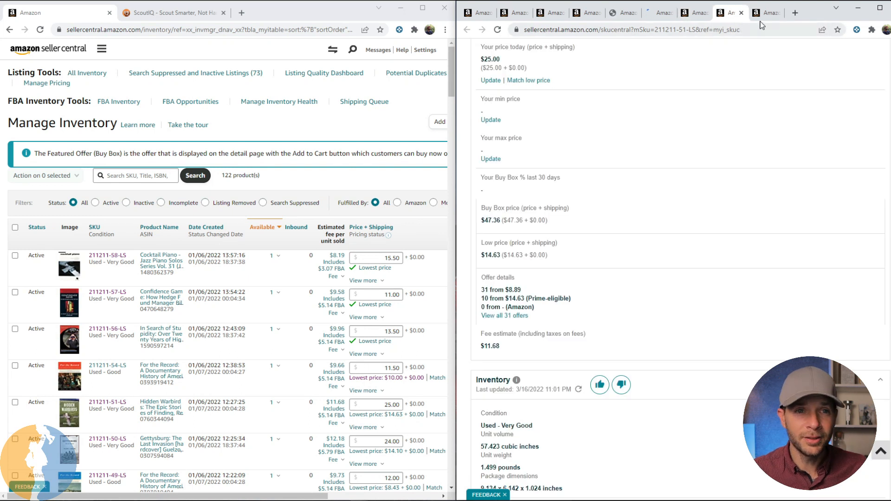
Step: Close all the opened product detail tabs in the second browser window, keeping only its inventory list
click(780, 13)
click(777, 13)
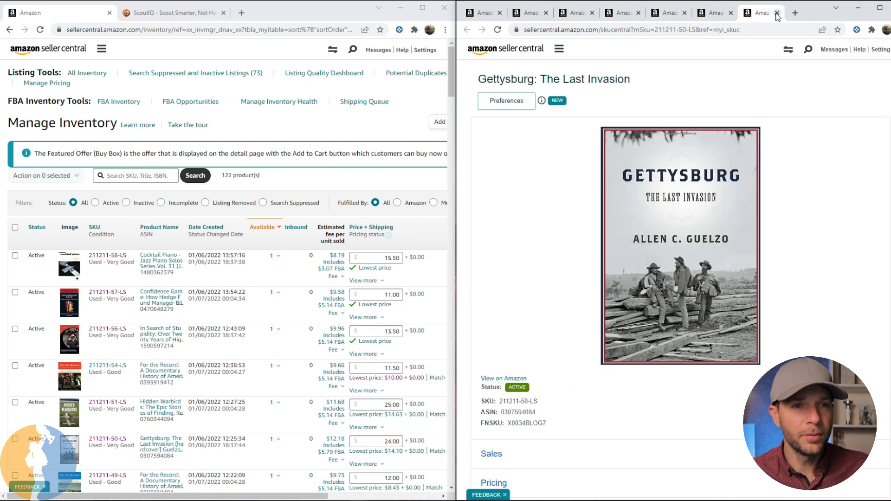
click(777, 13)
click(777, 13)
click(776, 14)
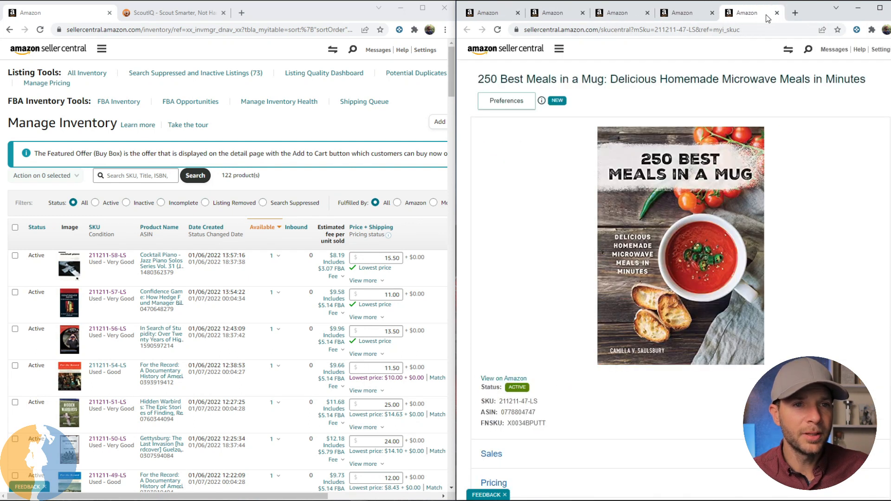
click(777, 14)
click(777, 13)
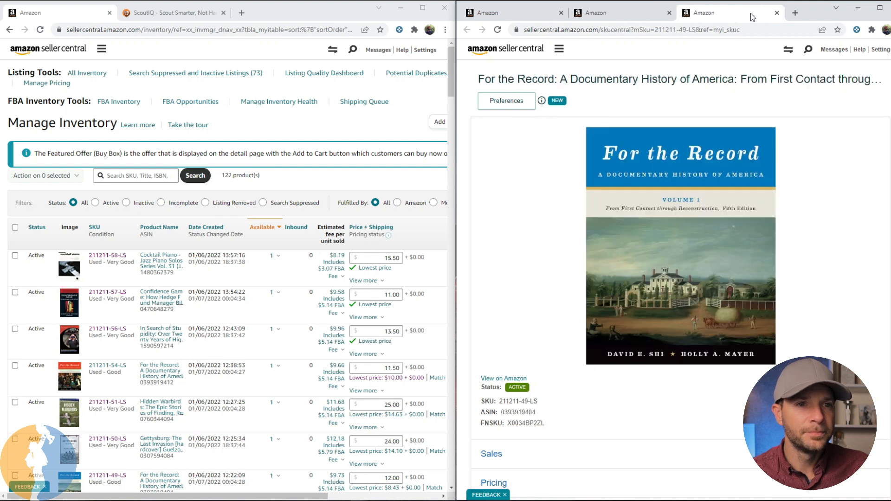
click(777, 14)
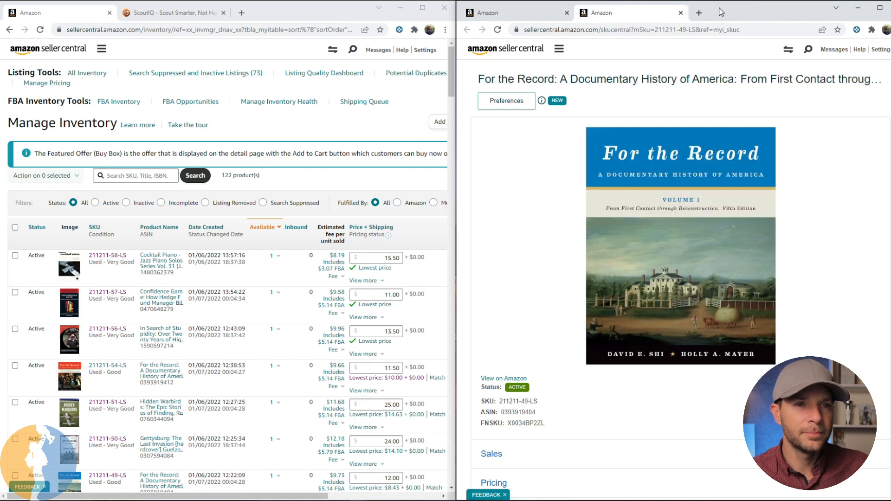
click(681, 13)
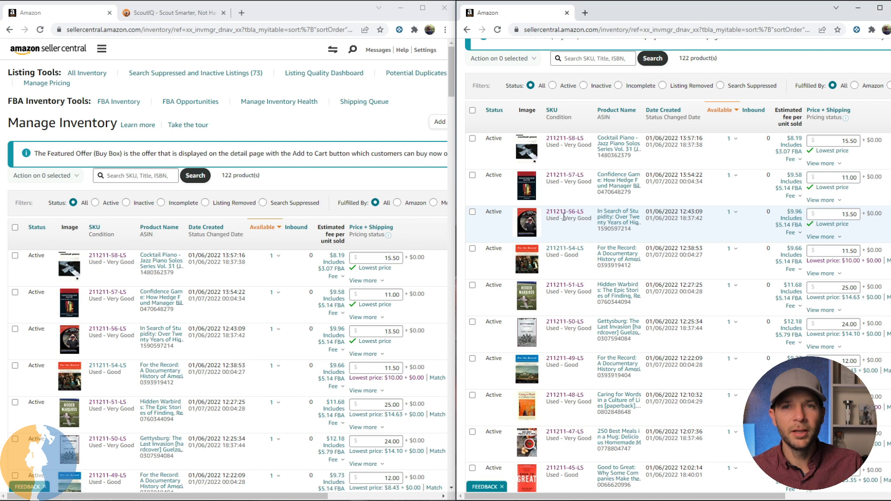
Step: Open the lowest-price offer pages of SKUs 211211-54-LS, 211211-51-LS, 211211-50-LS and 211211-49-LS in separate tabs
middle_click(836, 263)
middle_click(832, 299)
middle_click(826, 331)
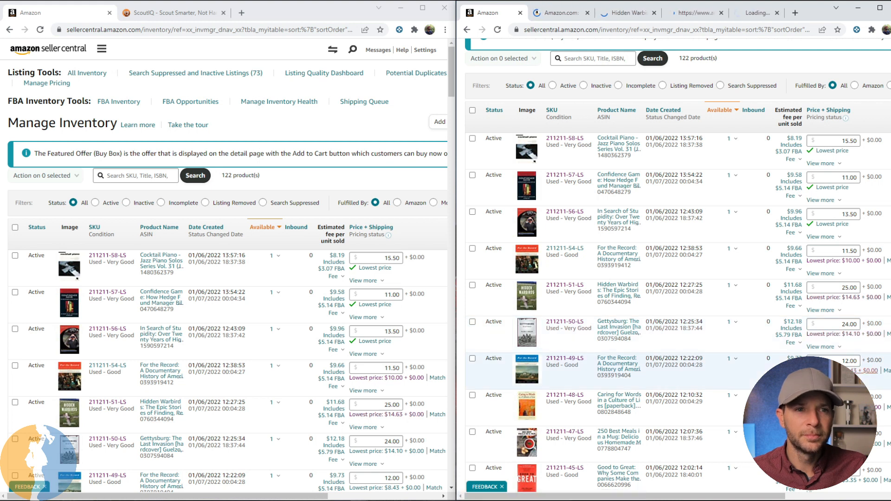
Step: Show the For the Record offers for SKU 211211-54-LS and filter them to Prime delivery only
click(569, 16)
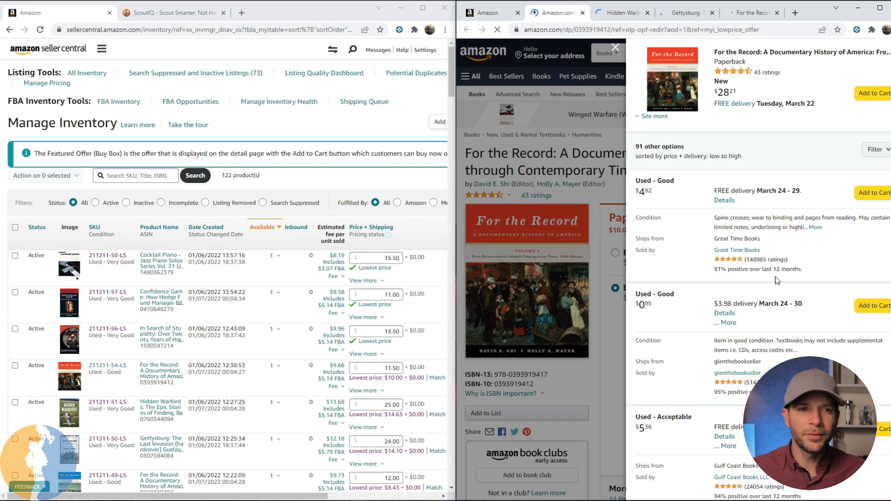
click(875, 149)
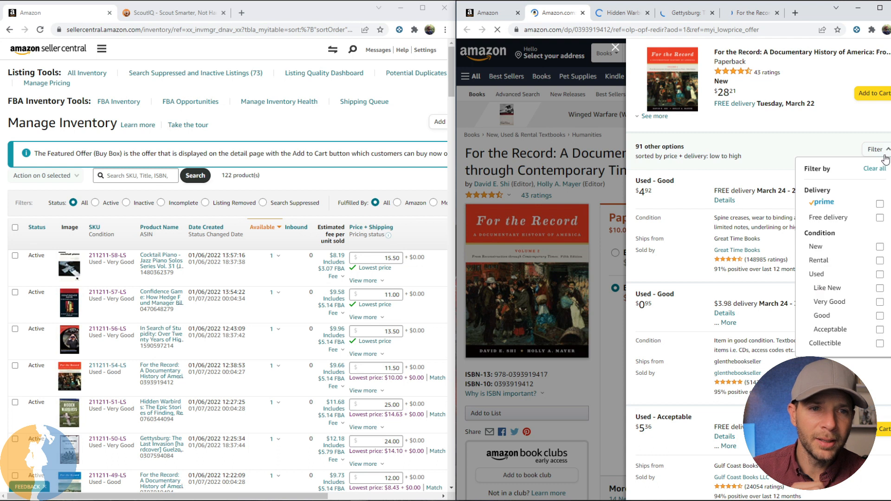
click(880, 205)
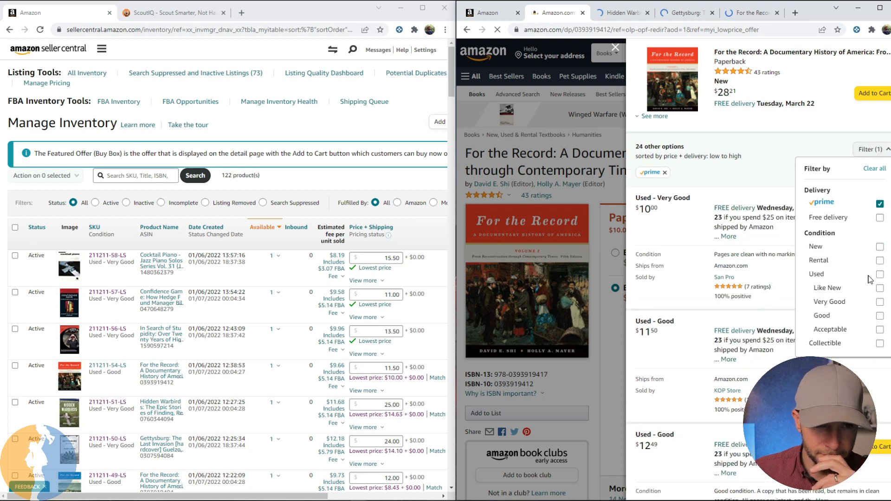
click(778, 151)
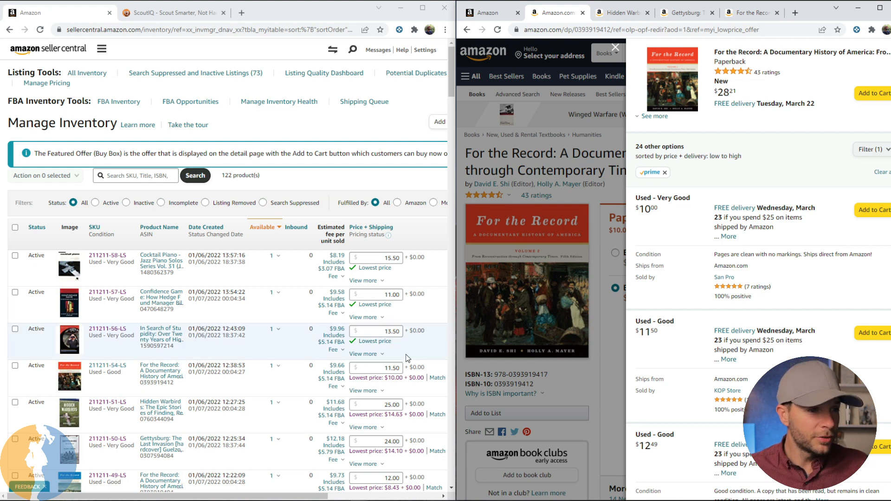
Step: Set the price of the For the Record SKU 211211-54-LS to 11.00 in the inventory list and save it
mouse_move(271, 498)
mouse_down()
mouse_move(368, 499)
mouse_move(269, 500)
mouse_up()
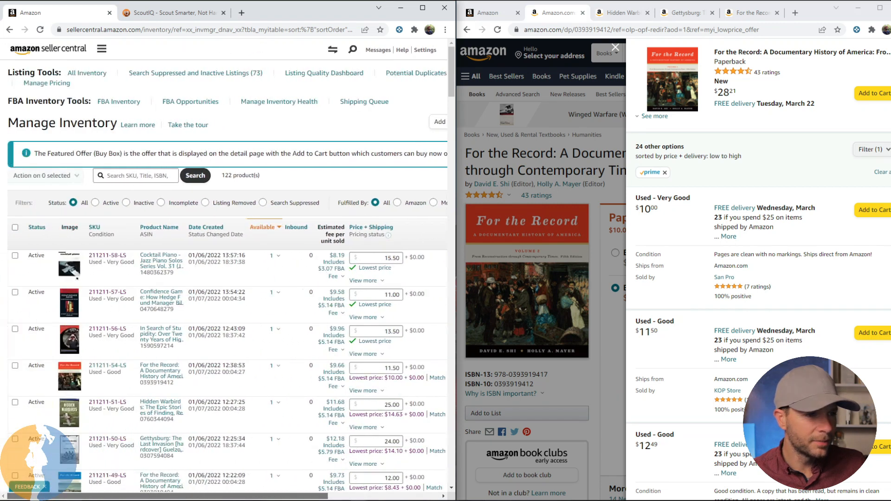
scroll(352, 369, right, 3)
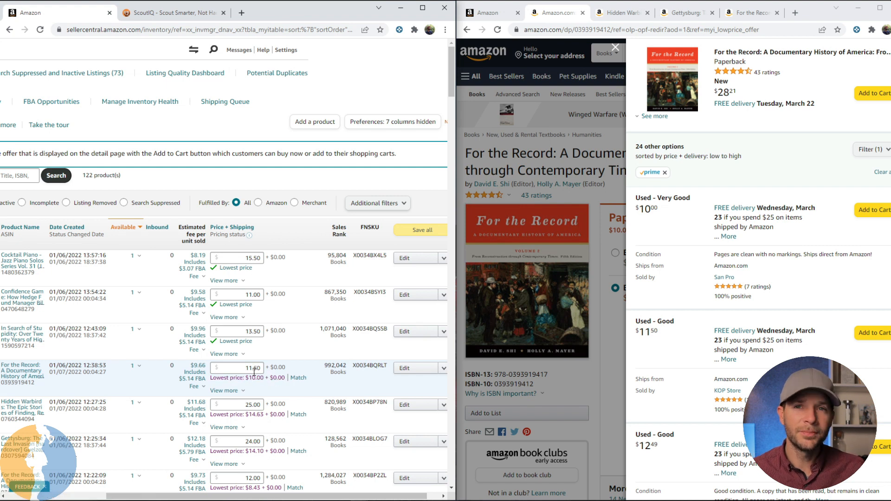
drag(255, 369, 263, 365)
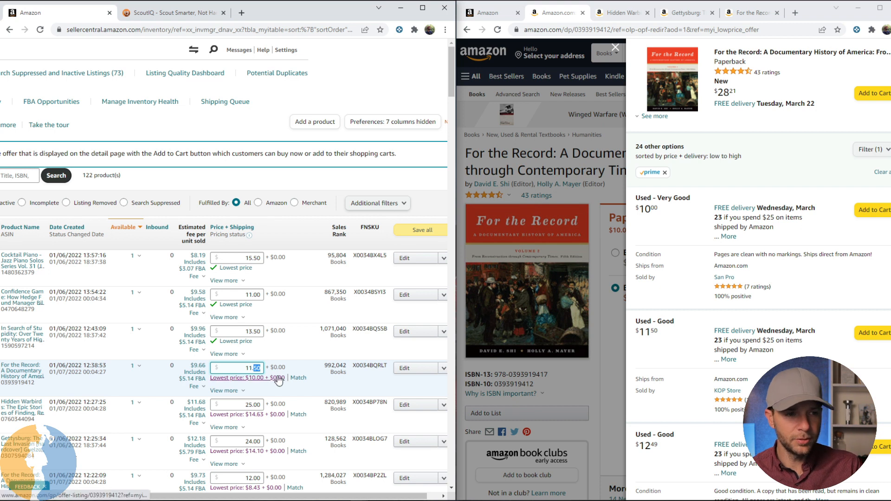
text(00)
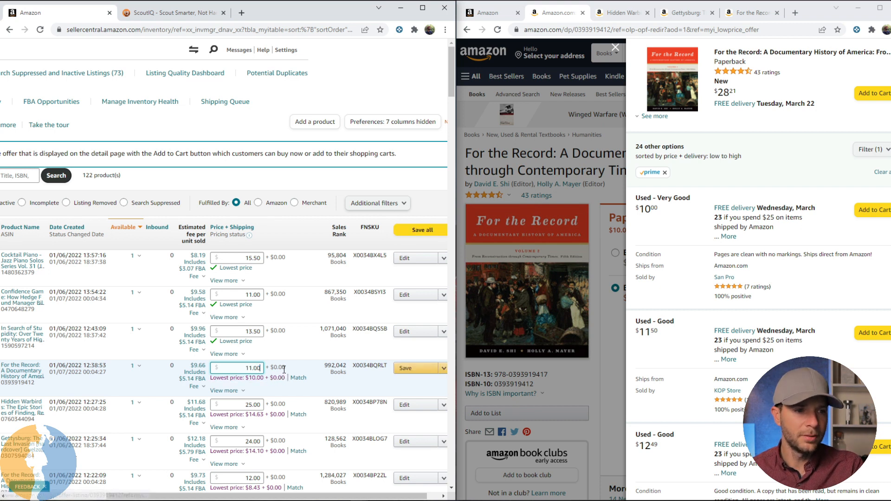
click(414, 373)
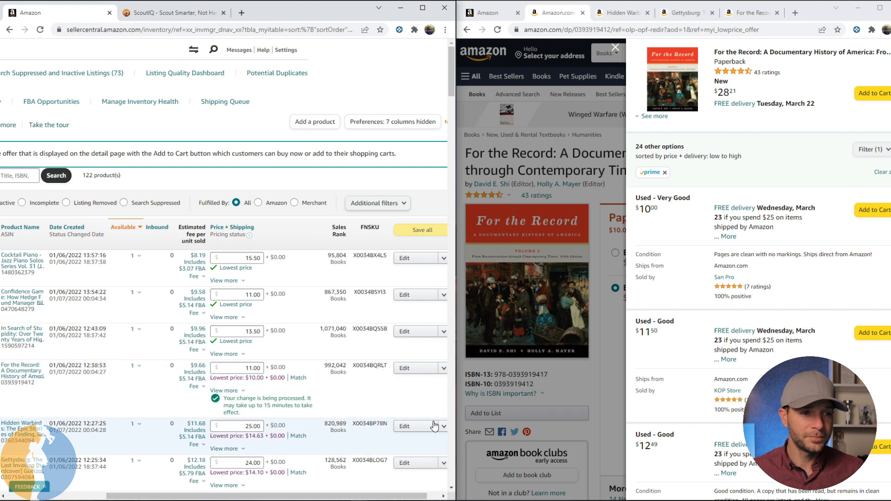
Step: Filter the Hidden Warbirds offers to Prime and compare their conditions and prices with the SKU's inventory row
click(609, 12)
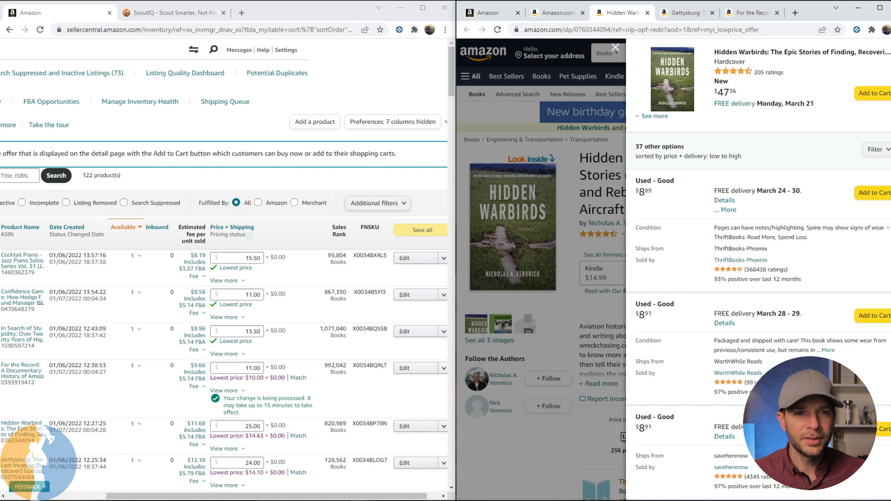
click(871, 149)
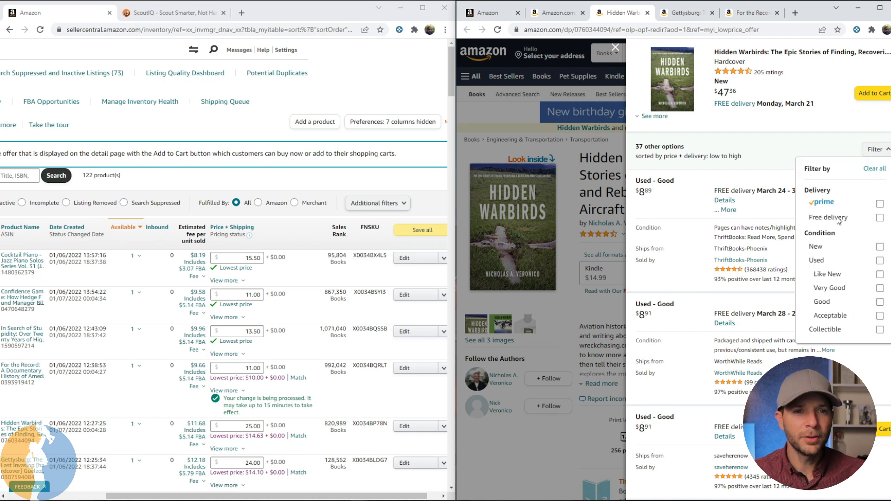
click(880, 204)
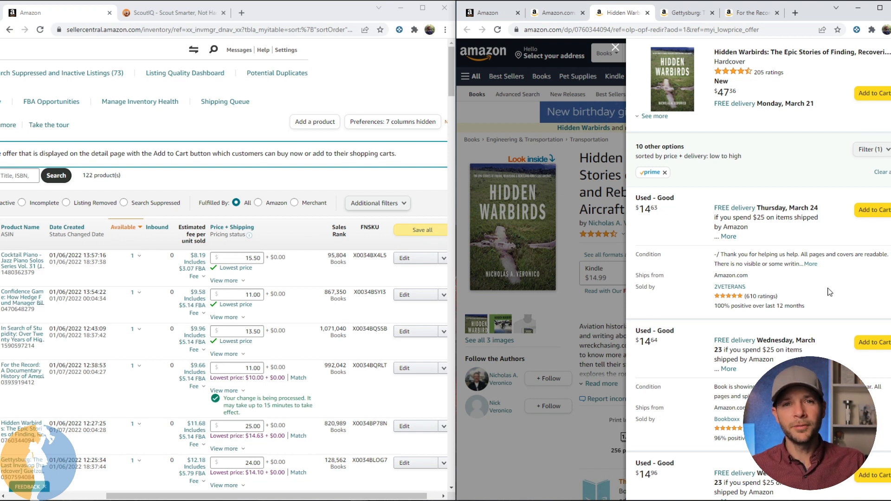
scroll(759, 267, down, 1)
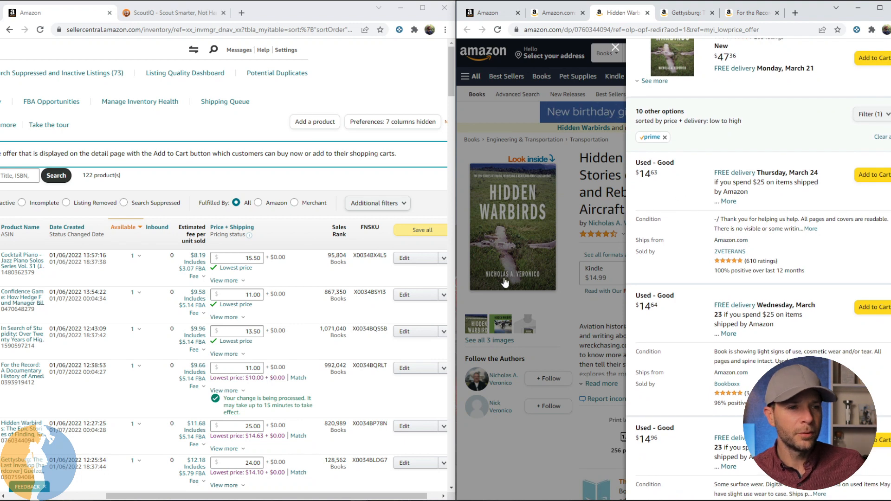
drag(231, 497, 207, 498)
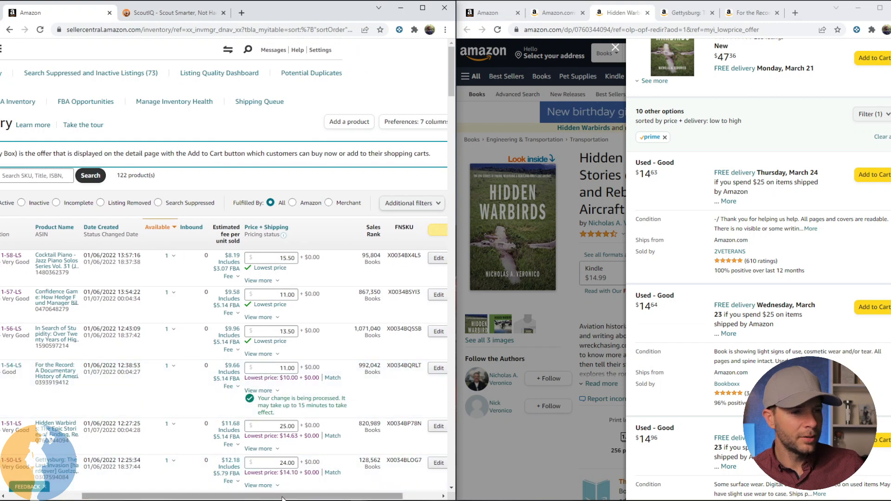
drag(285, 498, 270, 498)
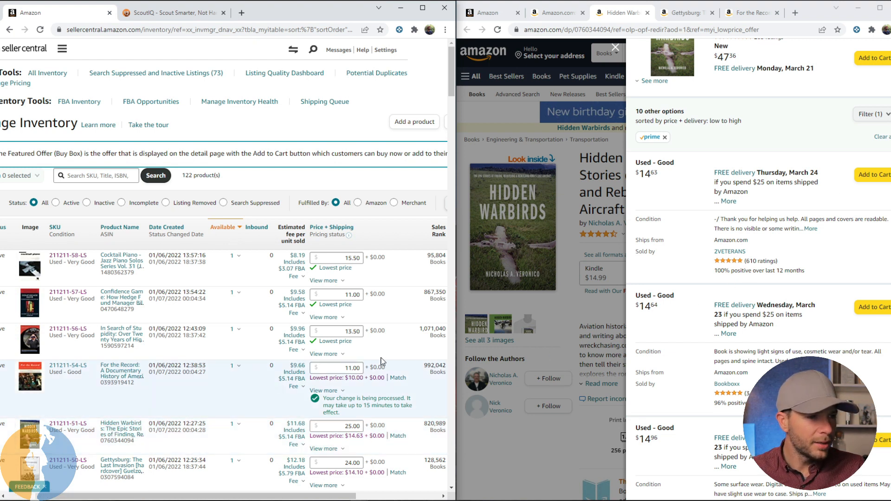
scroll(758, 271, down, 3)
scroll(759, 272, down, 4)
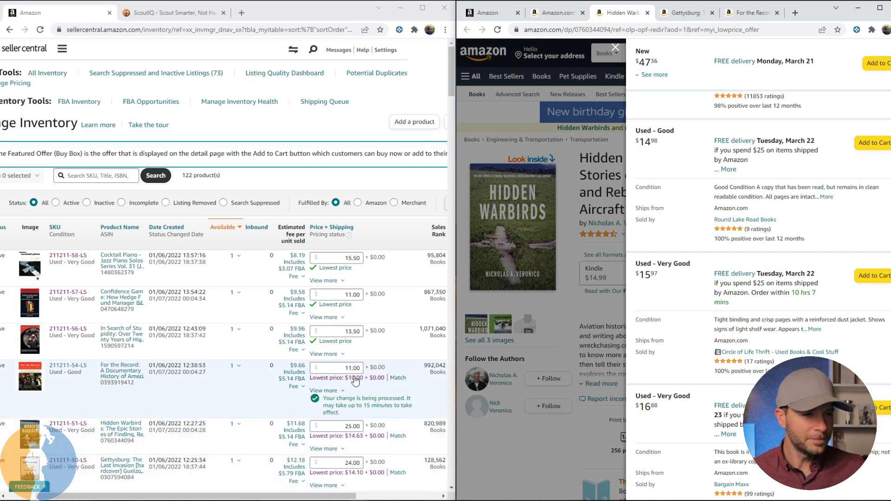
Step: Enter 16.00 as the price of the Hidden Warbirds SKU 211211-51-LS in the inventory list
double_click(345, 426)
text(1)
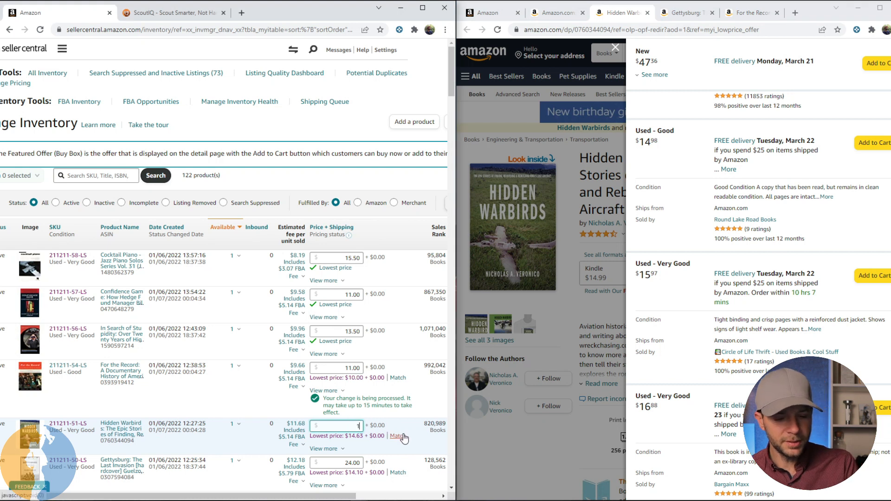
text(6.00)
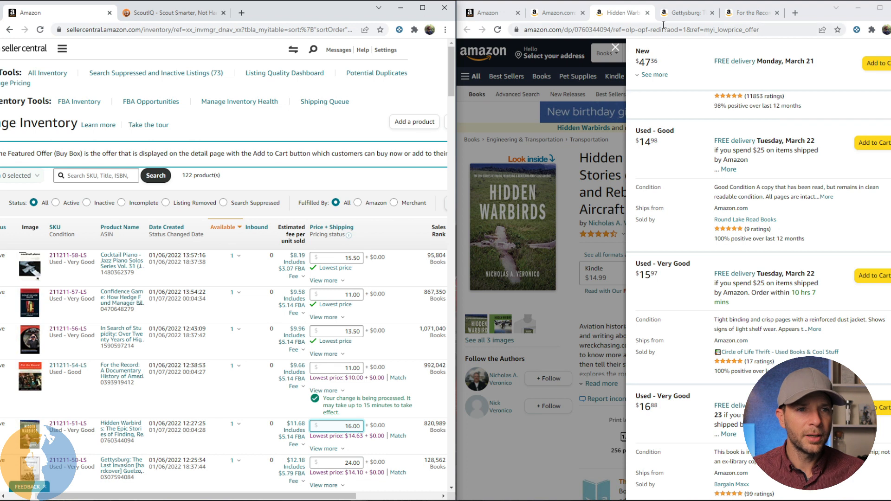
Step: Switch to the Gettysburg: The Last Invasion offers and filter them to Prime delivery only
click(679, 12)
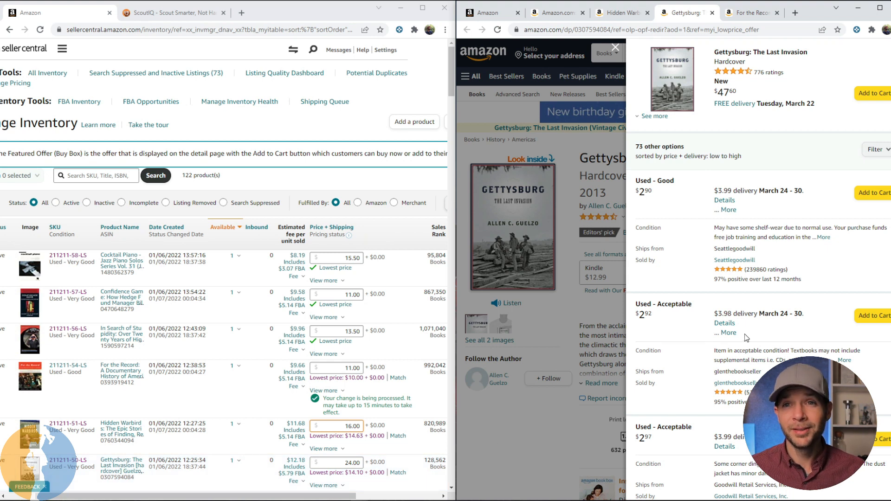
click(886, 157)
click(880, 205)
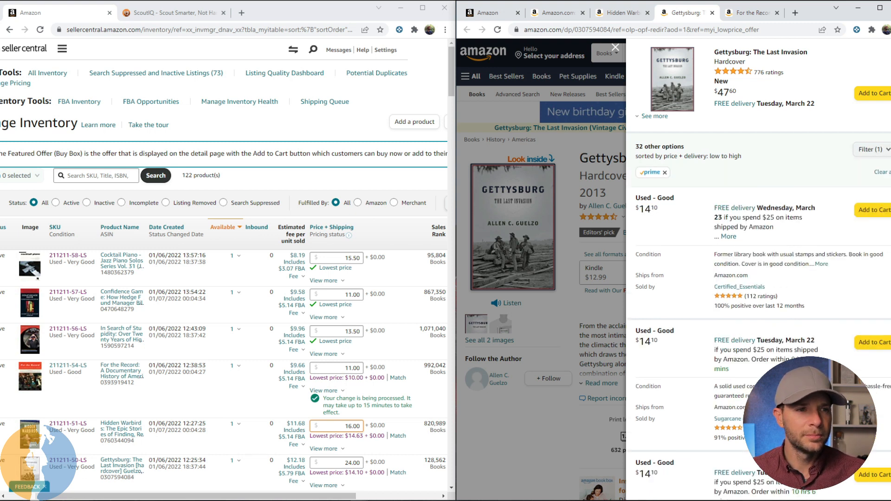
Step: Examine the conditions and prices of the Prime offers for Gettysburg, from the cheapest Good copies to the Very Good ones
scroll(759, 269, down, 1)
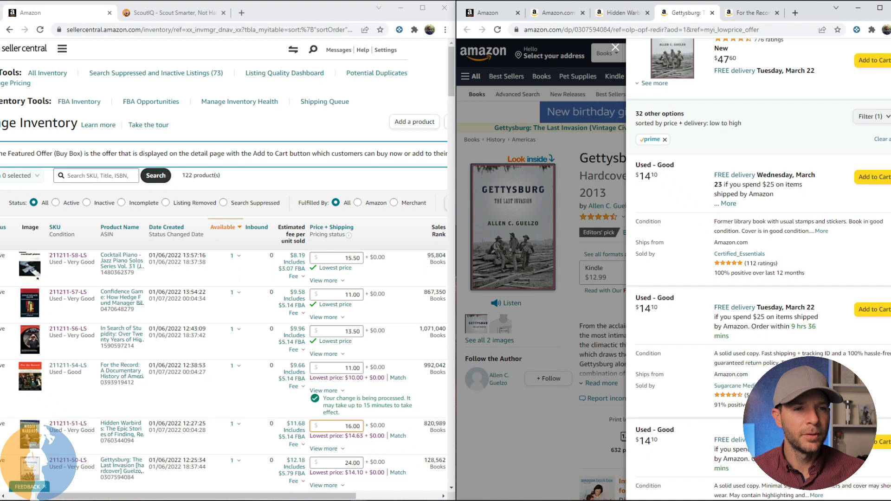
scroll(758, 269, down, 6)
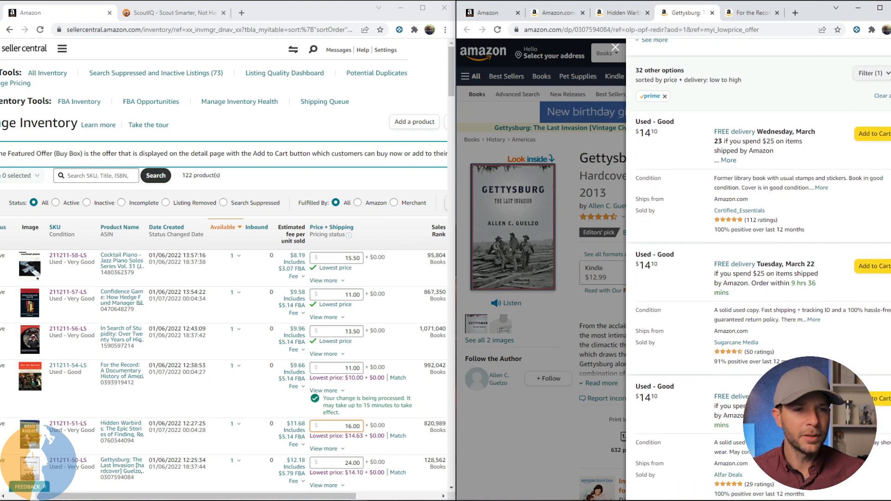
scroll(759, 269, down, 4)
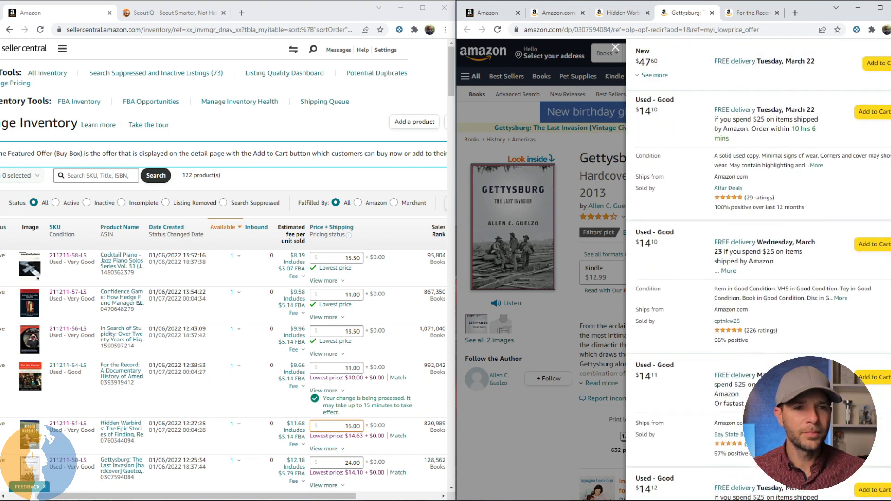
scroll(759, 269, down, 3)
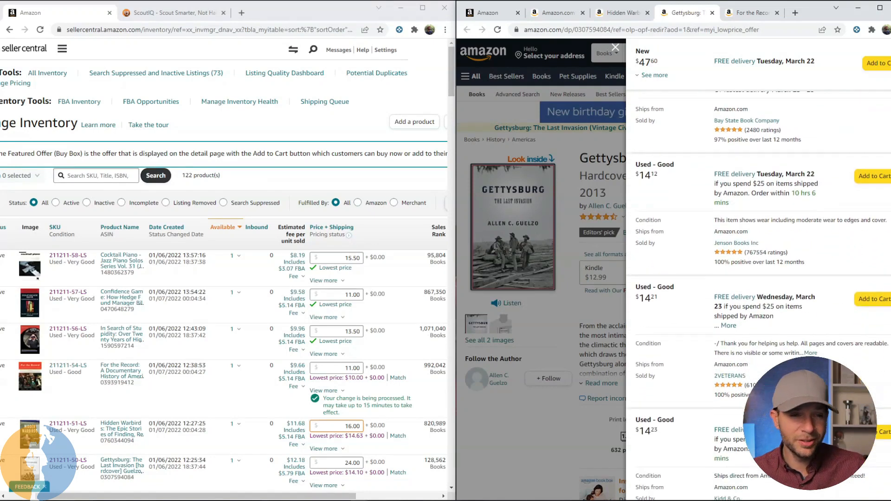
scroll(752, 399, down, 1)
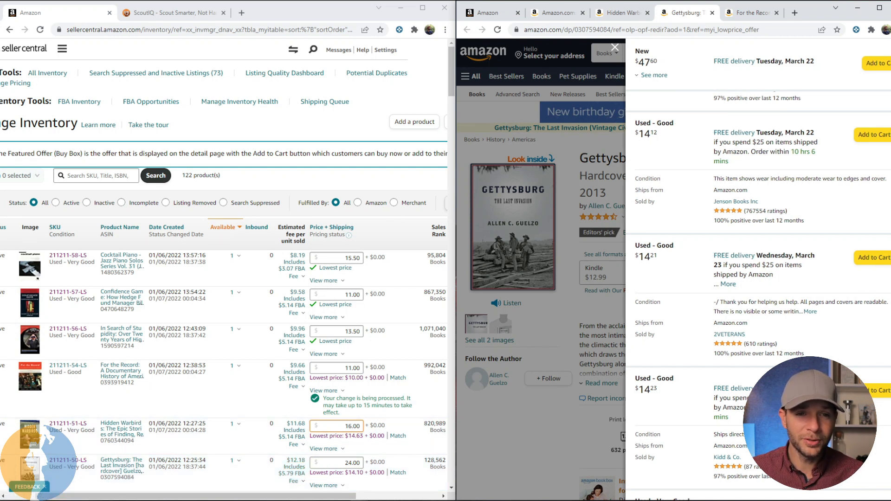
scroll(759, 297, down, 3)
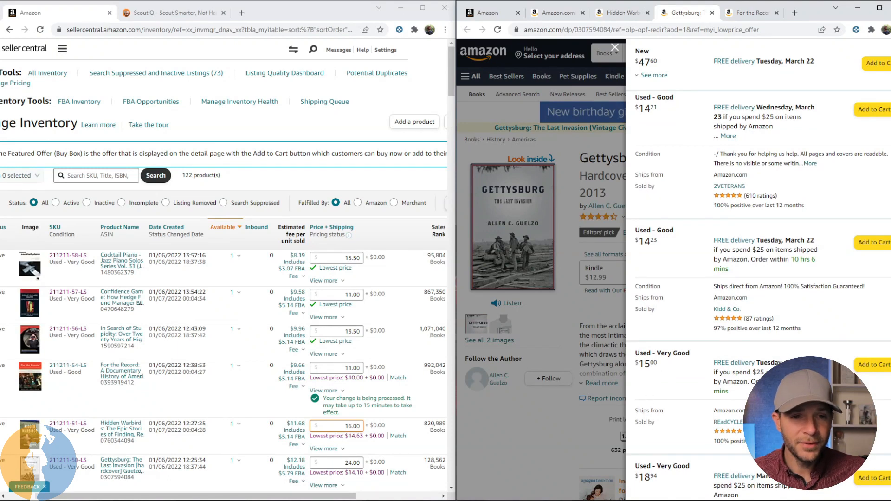
scroll(758, 297, down, 2)
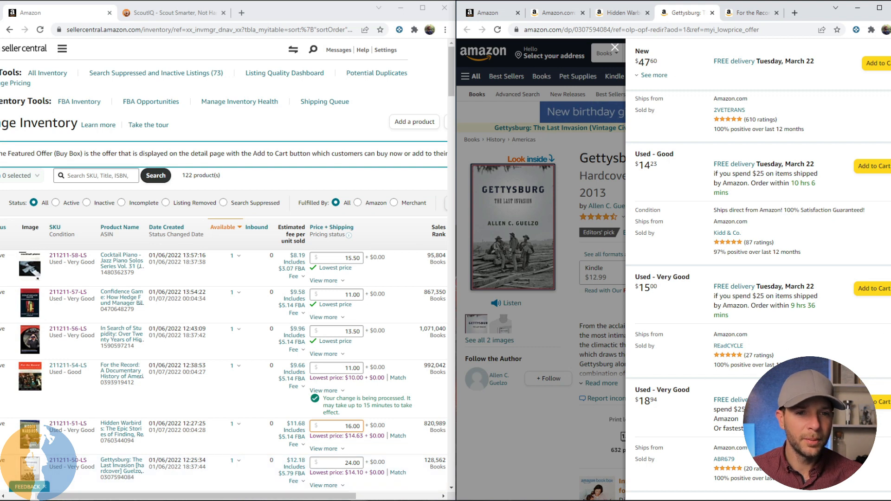
scroll(685, 309, down, 2)
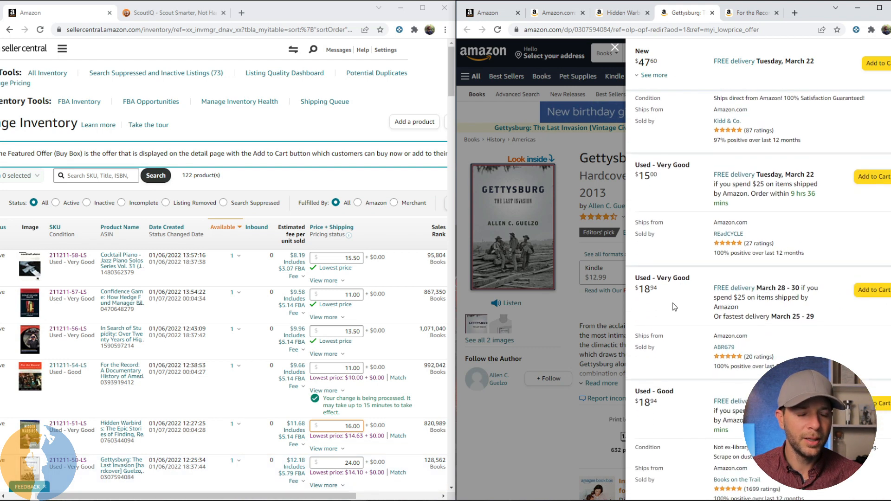
Step: Enter 18.50 as the price of the Gettysburg: The Last Invasion SKU 211211-50-LS in the inventory list
double_click(346, 465)
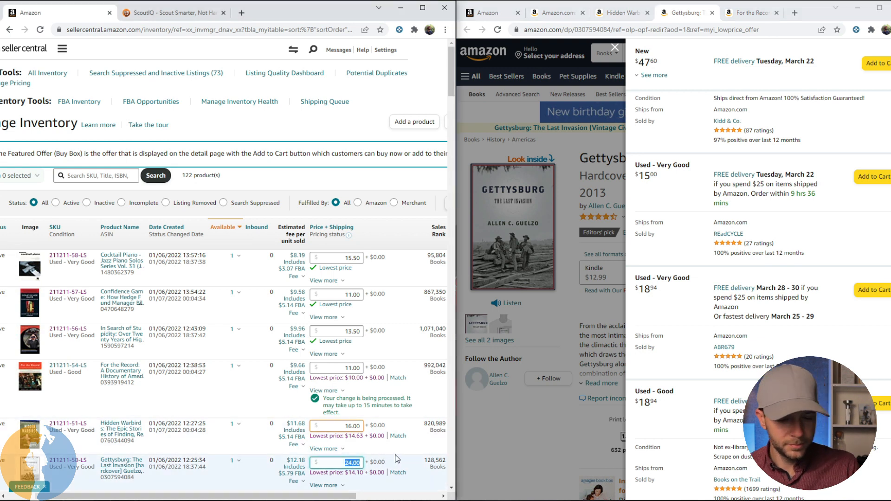
text(1850)
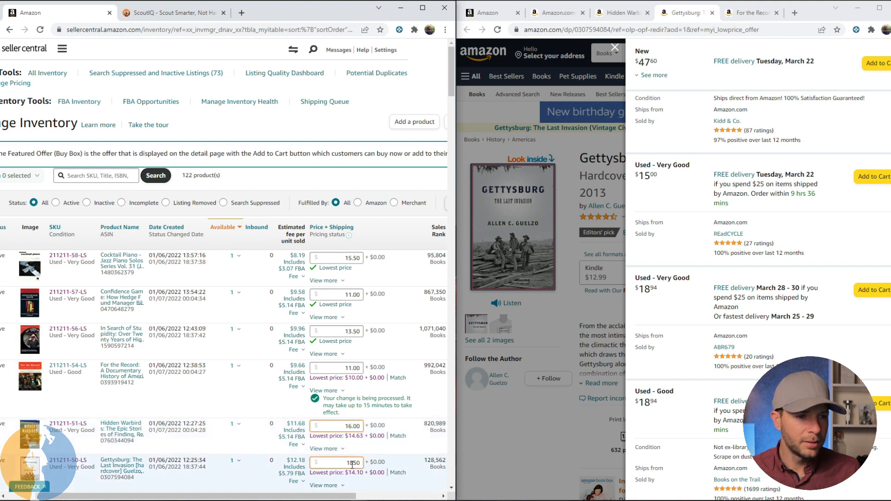
text(.)
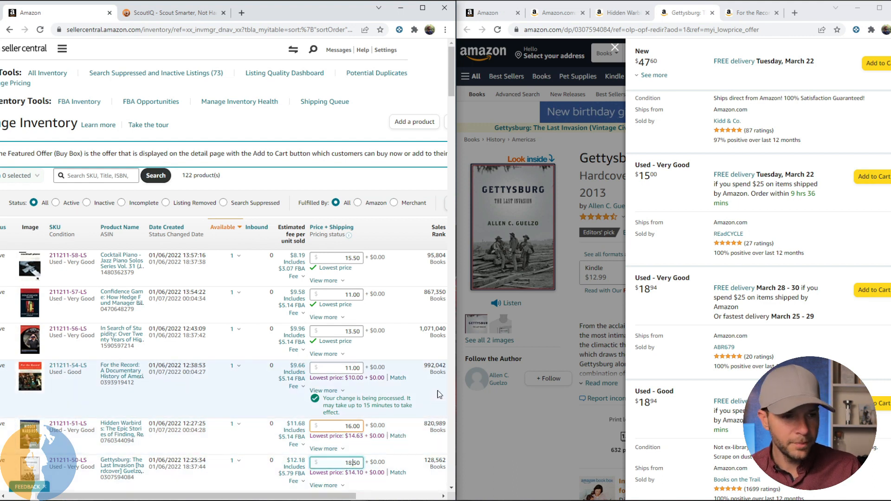
click(405, 443)
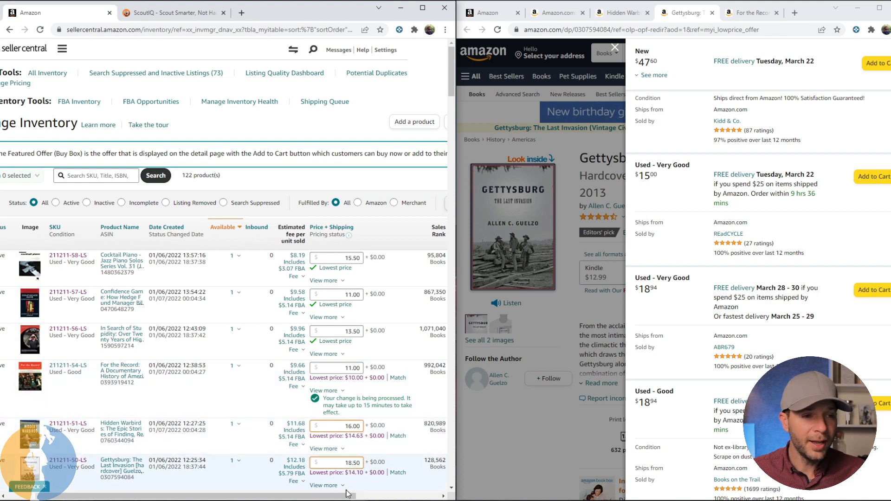
Step: Save all pending price changes in the inventory list and check the status of the edited rows
drag(346, 497, 430, 498)
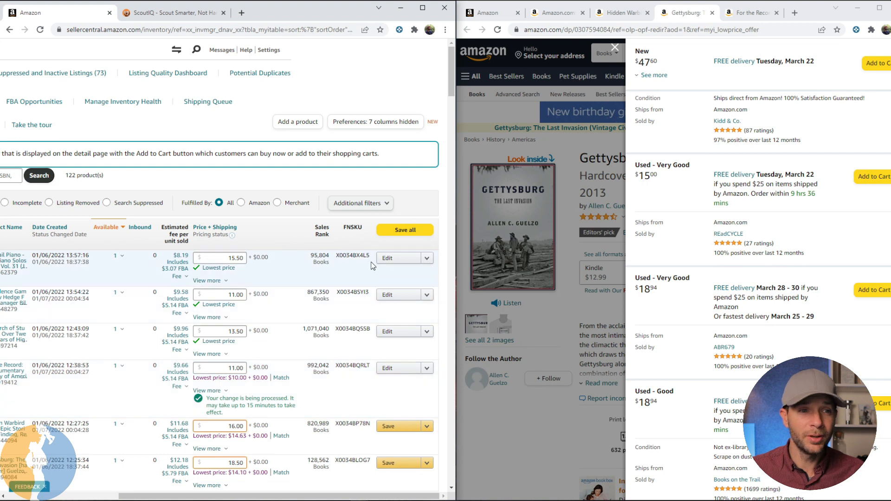
click(403, 232)
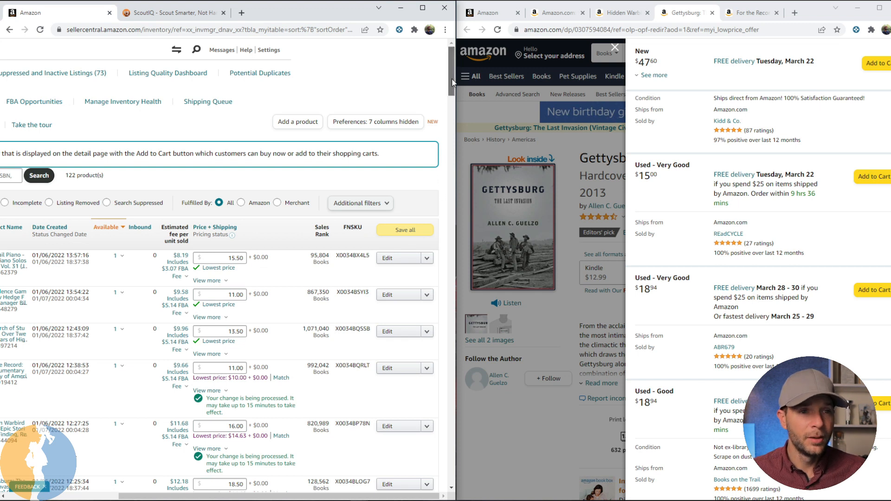
scroll(450, 90, down, 2)
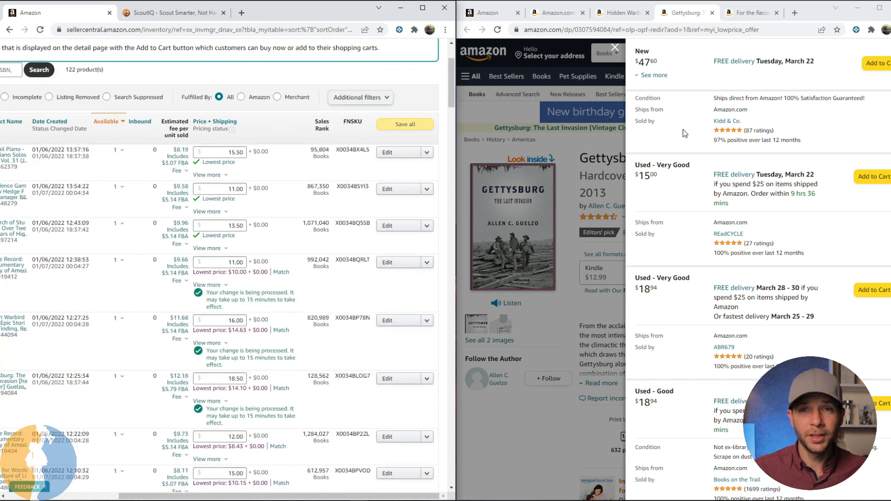
Step: Look through the older inventory rows for further SKUs priced above the lowest competing offer
click(745, 14)
click(695, 15)
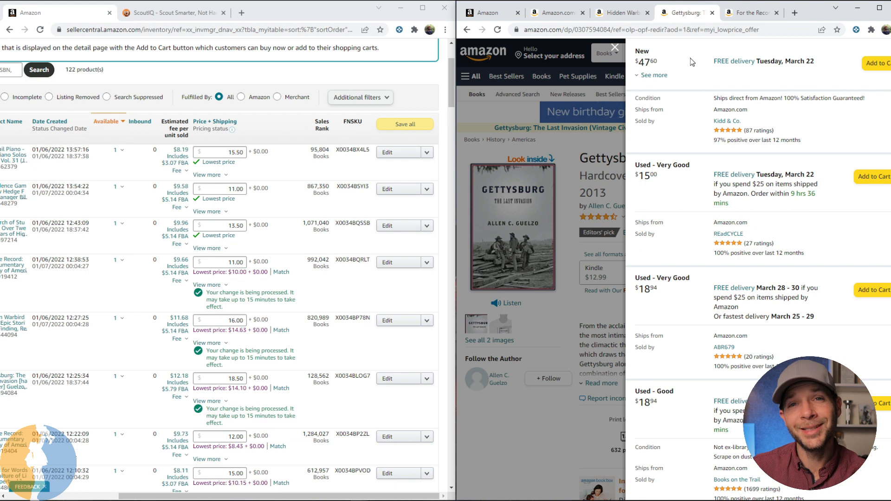
drag(341, 496, 232, 494)
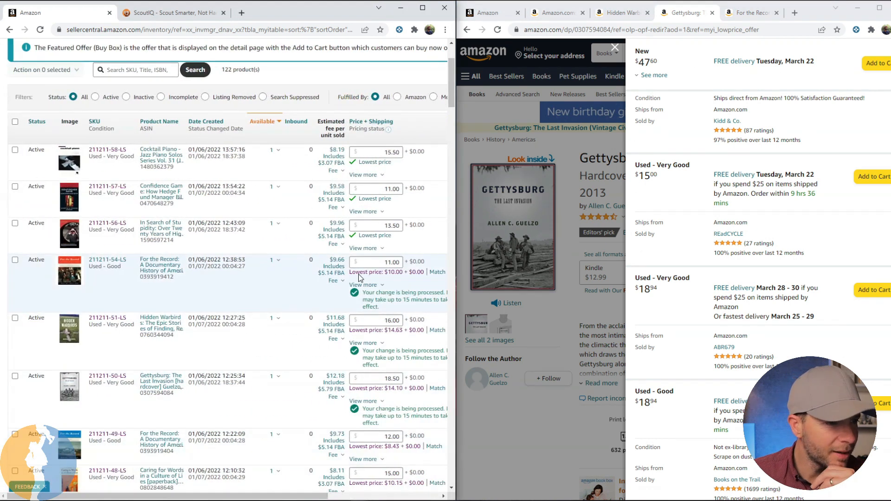
drag(454, 93, 450, 148)
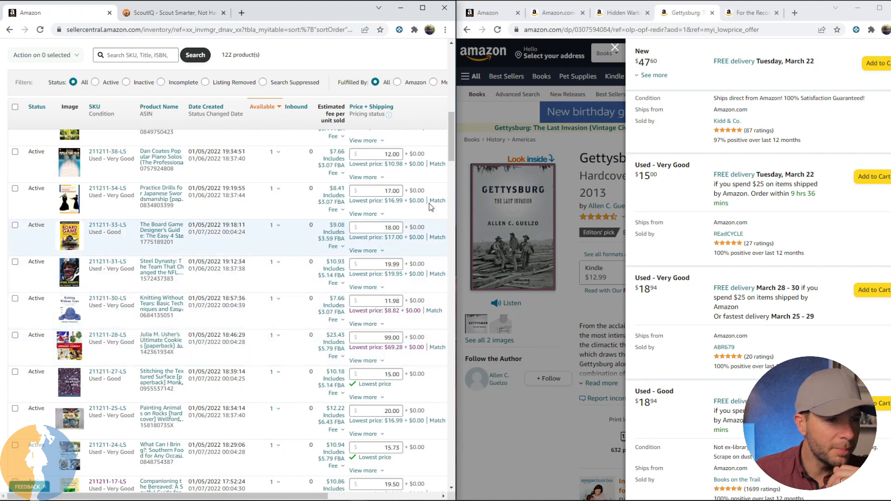
drag(450, 149, 456, 159)
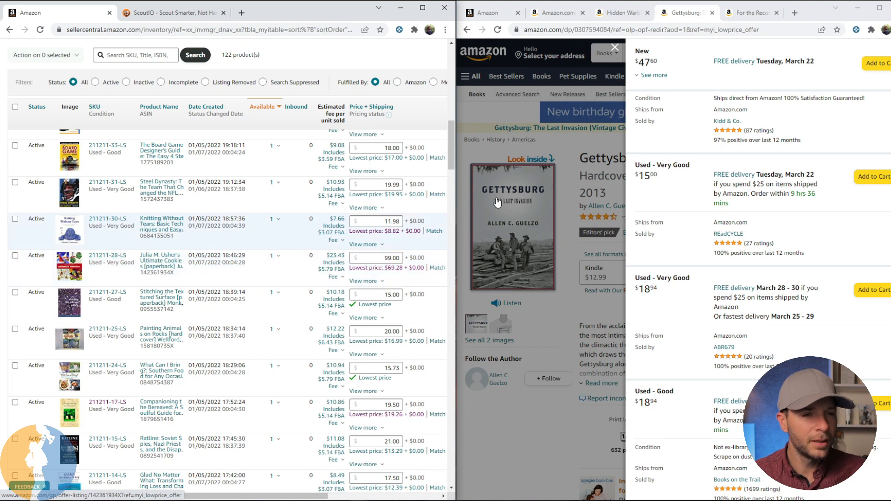
Step: Open the lowest-price offers for Julia M. Usher's Ultimate Cookies, SKU 211211-28-LS, from the second inventory list
click(509, 18)
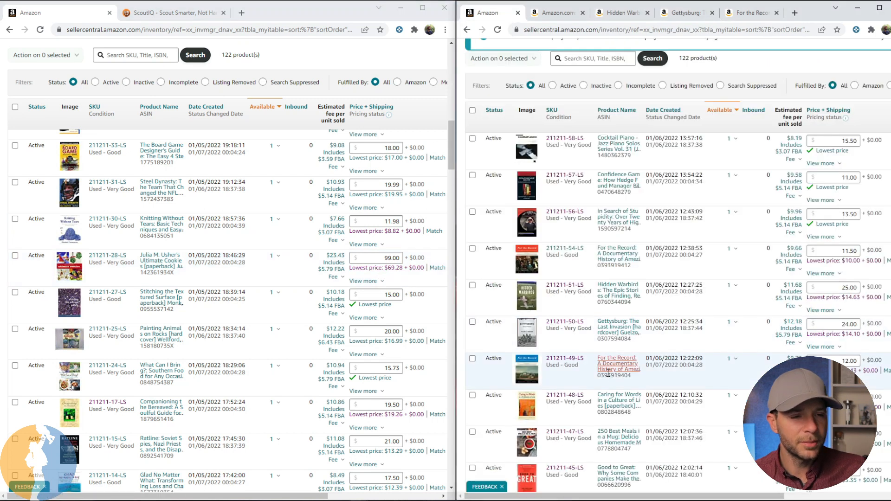
scroll(884, 197, down, 1)
scroll(884, 198, down, 11)
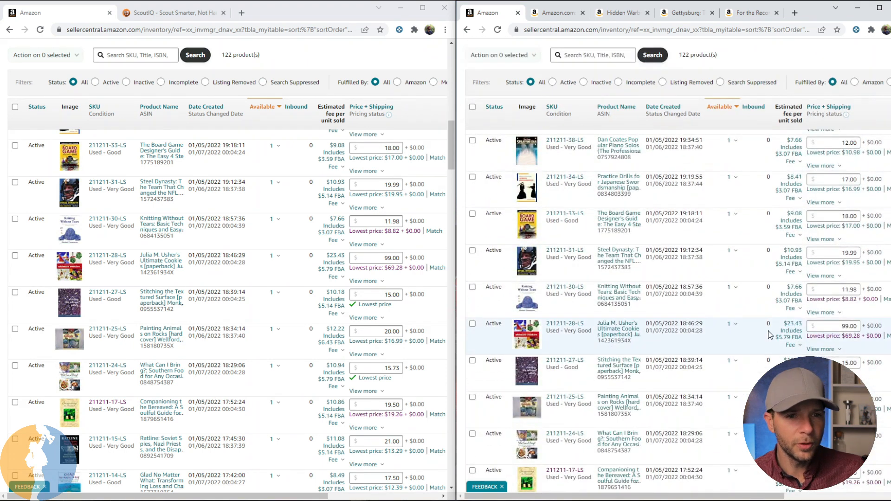
click(837, 339)
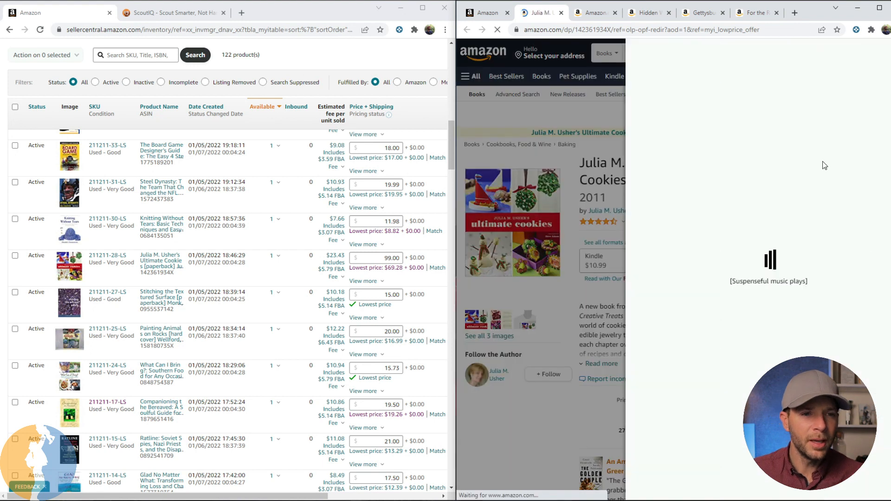
Step: Examine the Keepa price history on the Ultimate Cookies product page and open Keepa's tracking overview
click(615, 49)
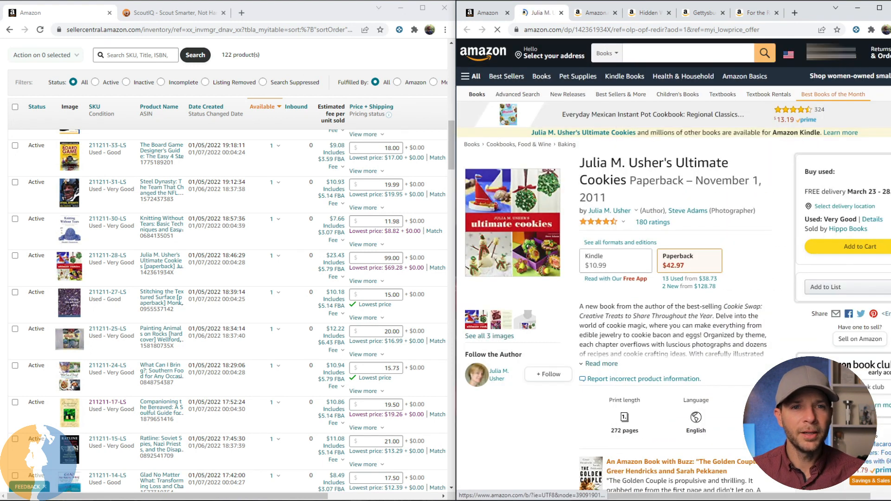
scroll(673, 269, down, 9)
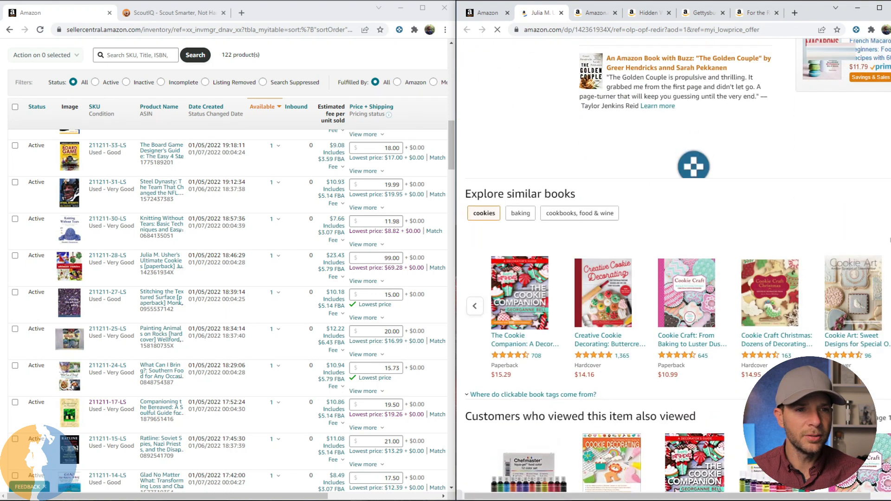
scroll(691, 273, up, 2)
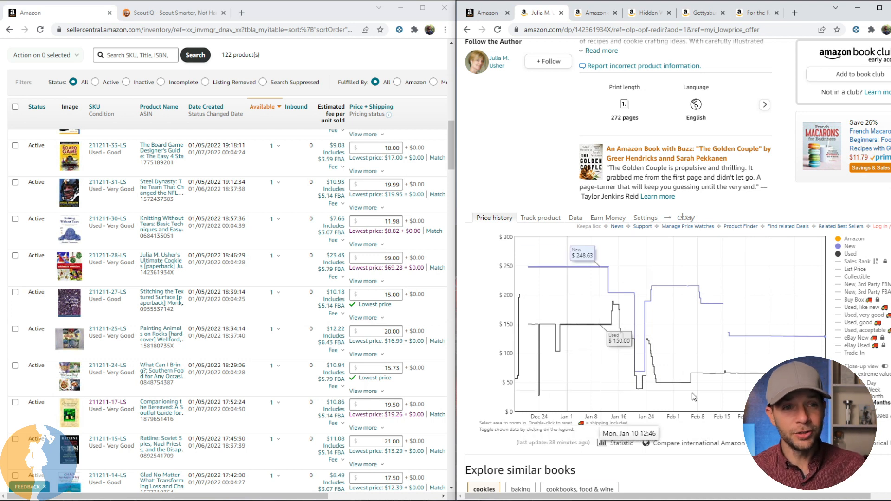
click(856, 30)
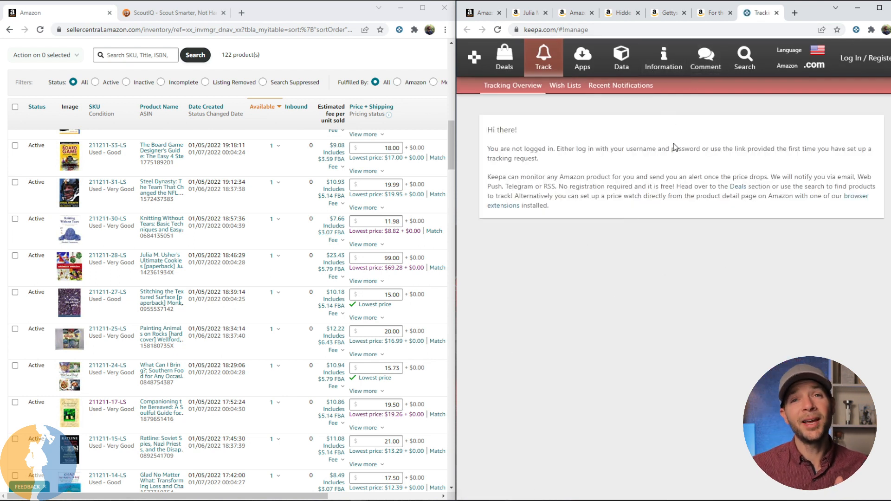
click(584, 19)
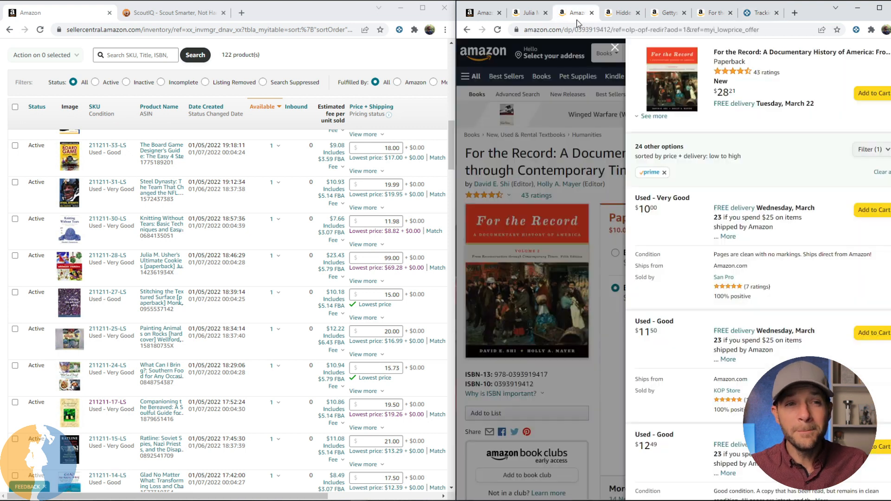
click(615, 49)
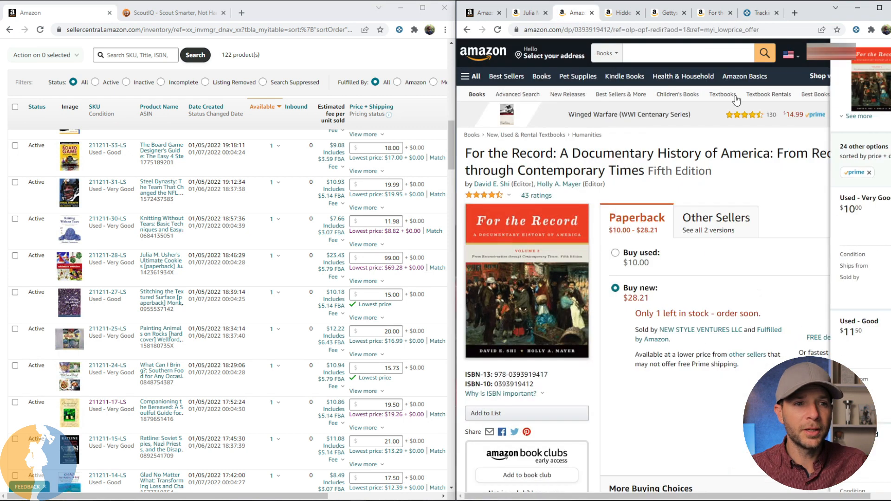
scroll(673, 265, down, 10)
scroll(712, 241, up, 3)
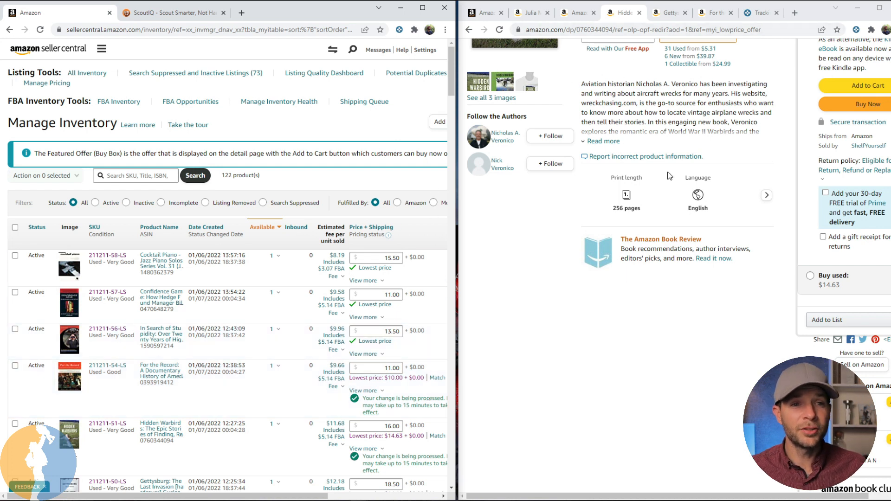
click(715, 13)
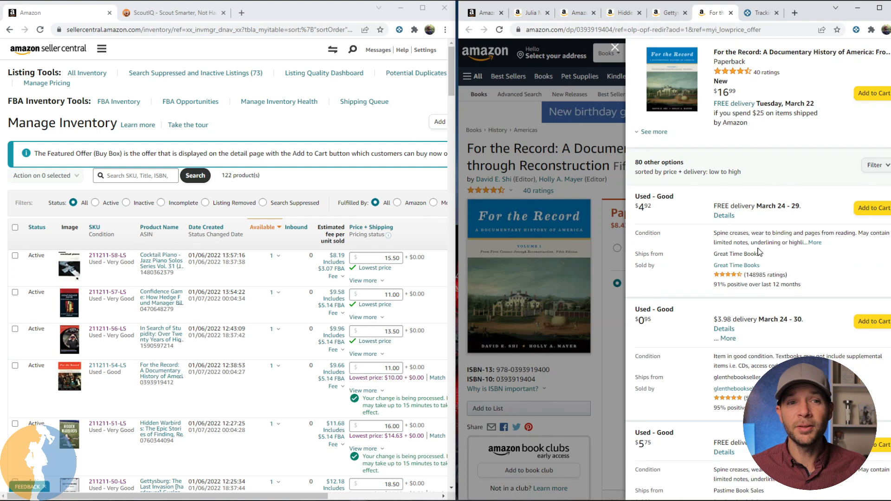
click(883, 168)
click(878, 219)
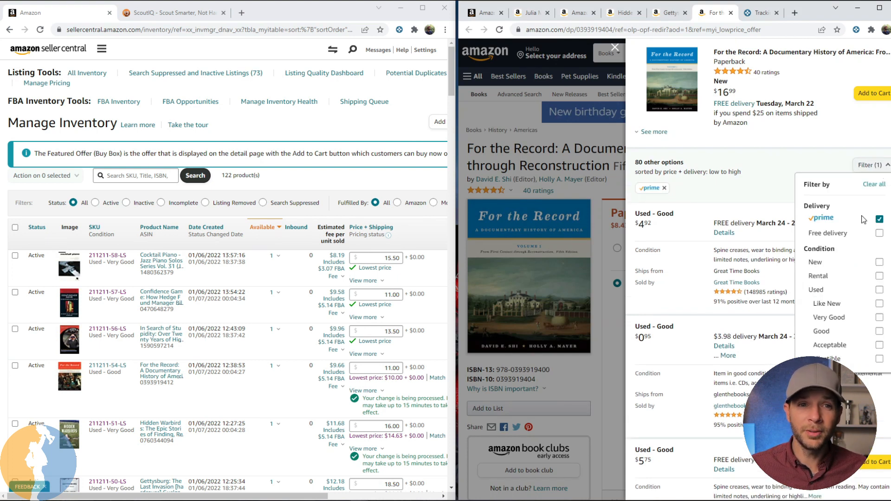
Step: Open the SKU detail page of 211211-28-LS in a new tab and review its sales and pricing sections
click(484, 14)
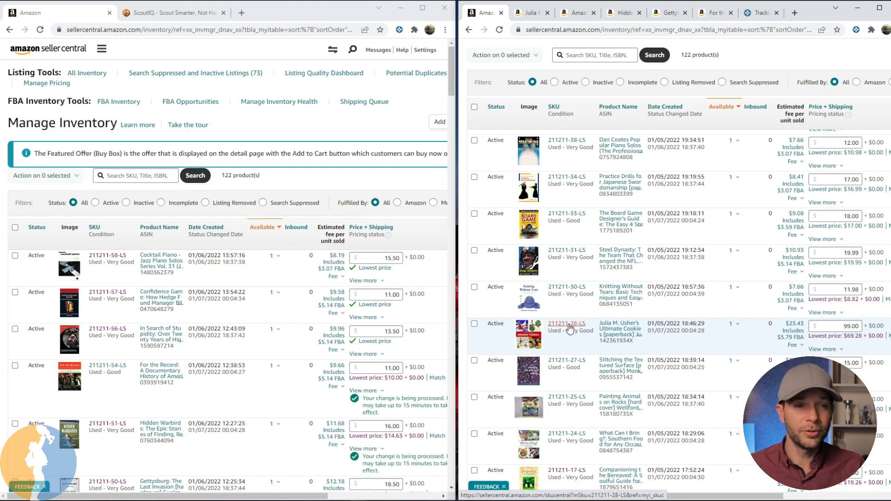
ctrl+click(570, 325)
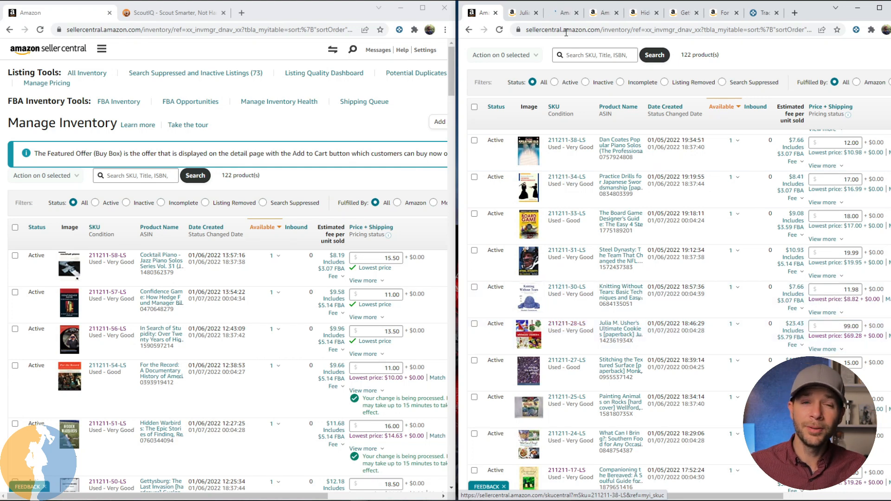
click(562, 12)
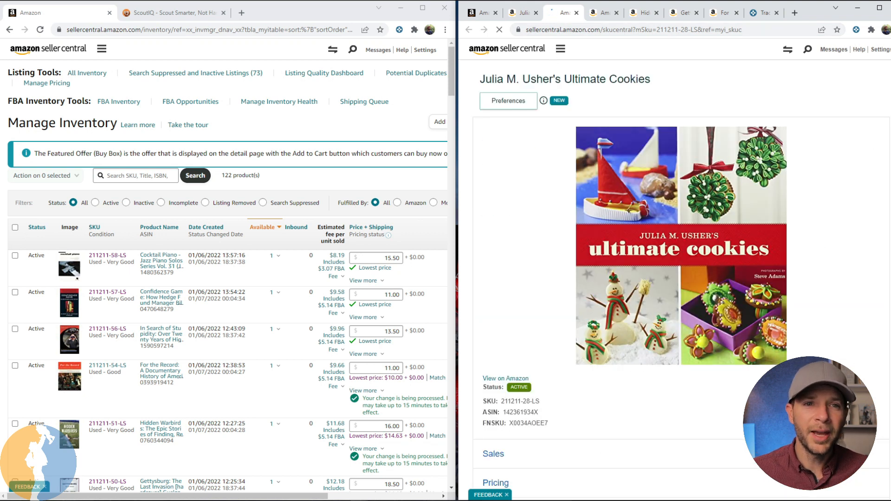
scroll(672, 278, down, 10)
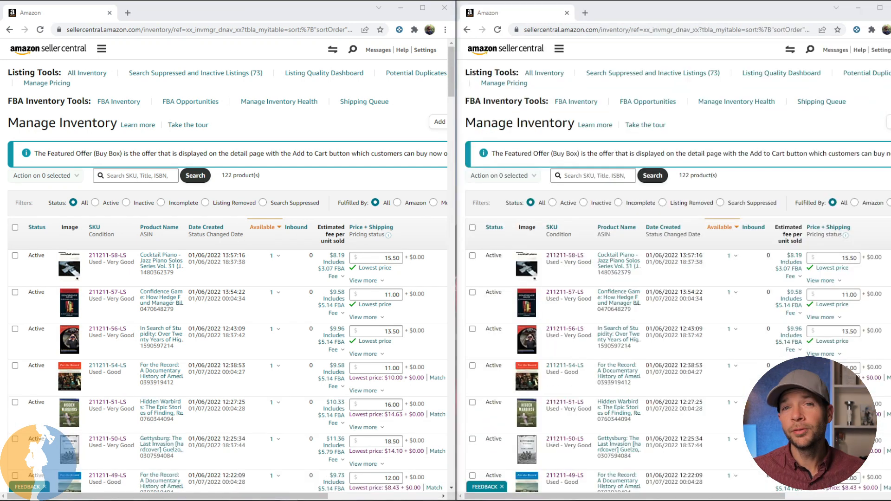